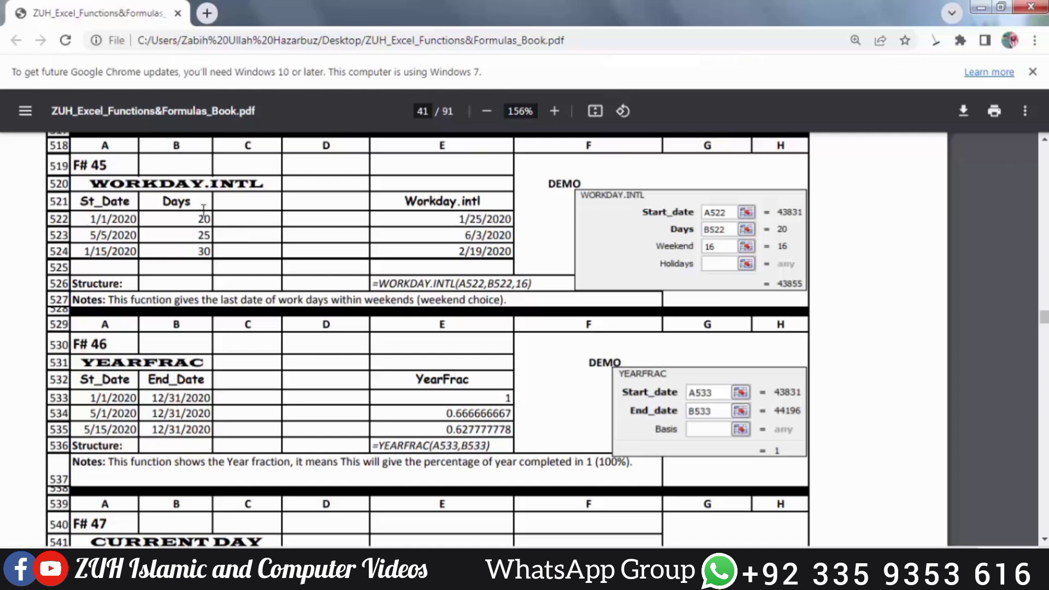
# Review the WORKDAY.INTL and YEARFRAC examples, with their structures and notes, in the function book PDF.
pyautogui.moveTo(89, 183); pyautogui.dragTo(267, 181)
pyautogui.click(266, 182)
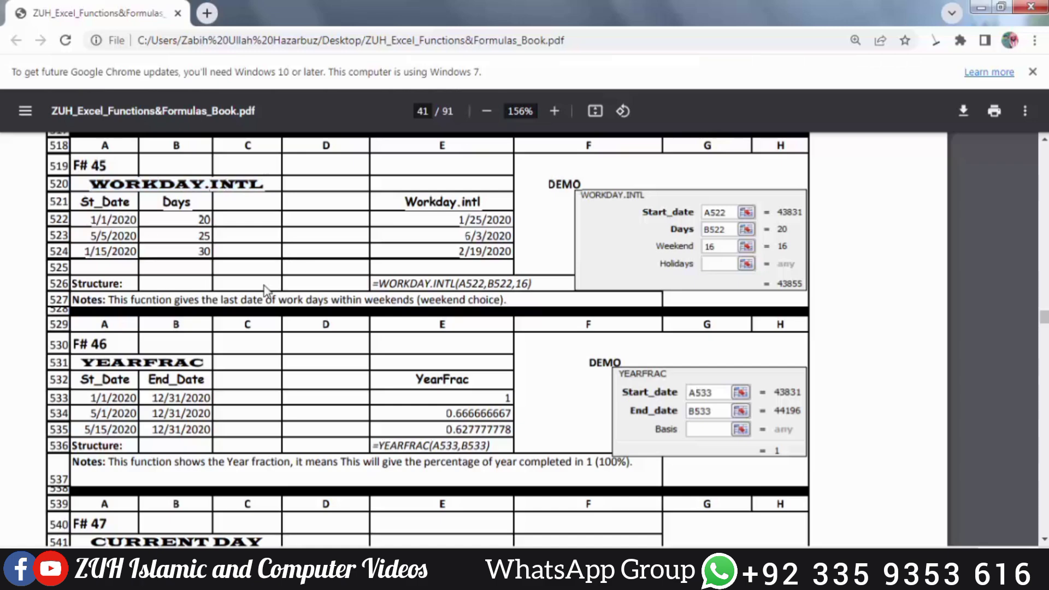
pyautogui.scroll(-3, 306, 278)
pyautogui.scroll(3, 260, 182)
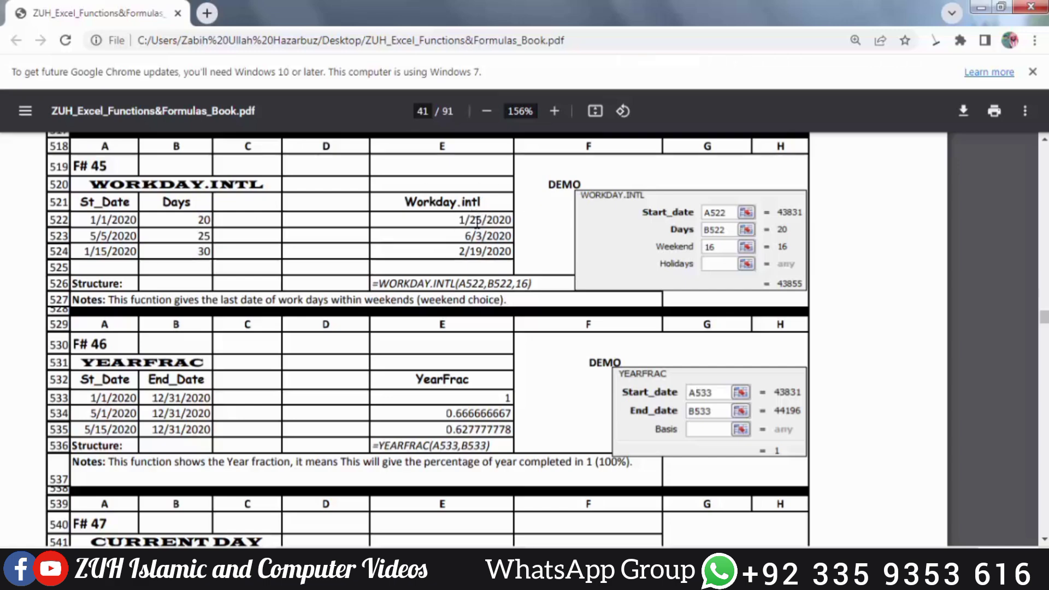
pyautogui.scroll(-3, 477, 222)
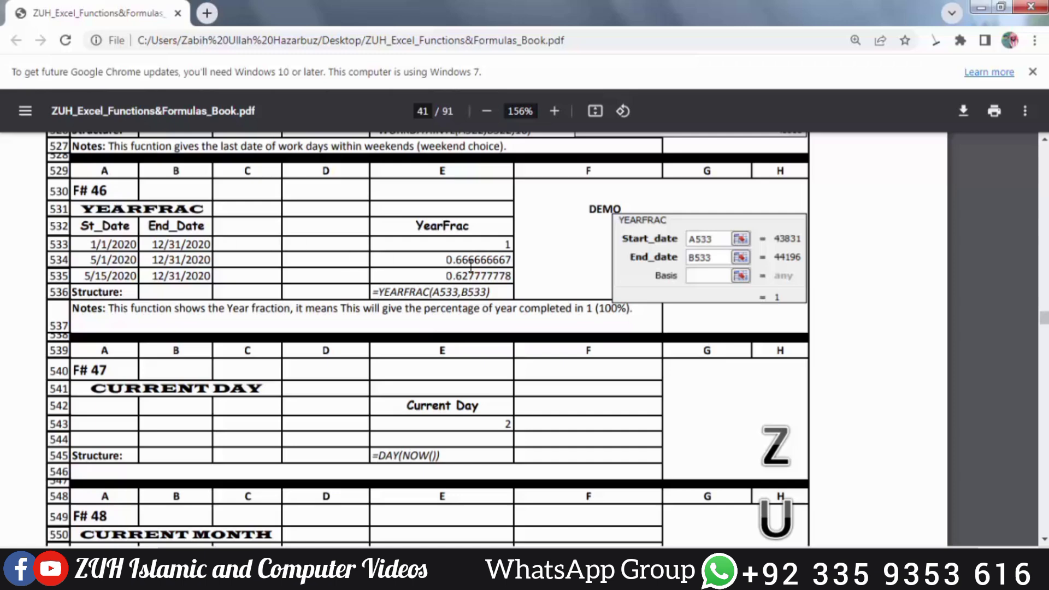
pyautogui.scroll(-1, 467, 266)
pyautogui.scroll(-3, 466, 266)
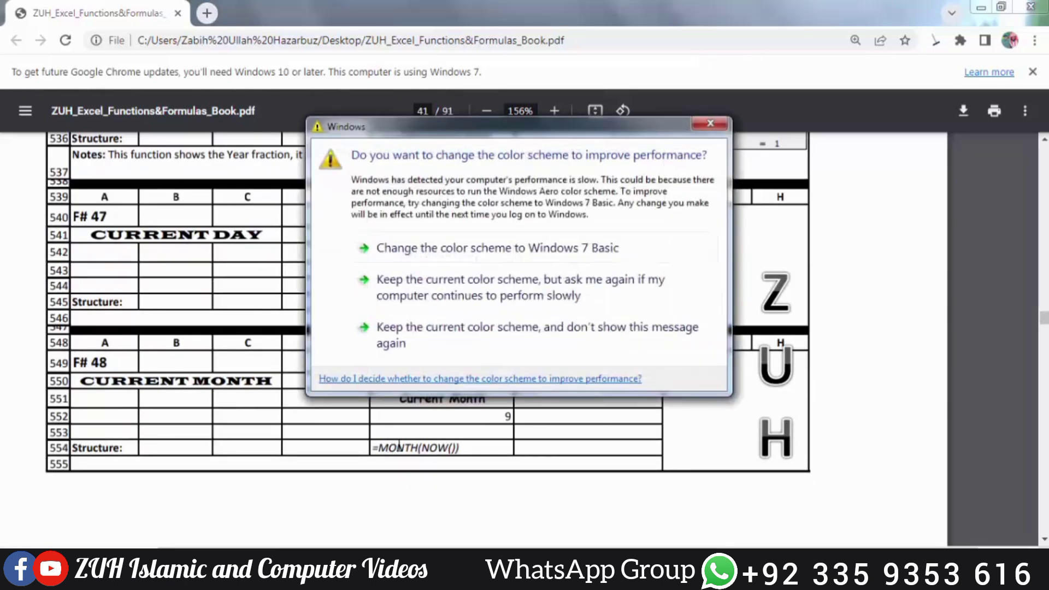
# Keep the current Windows color scheme without further messages and review the book's current date and time function examples.
pyautogui.click(418, 344)
pyautogui.scroll(-8, 418, 345)
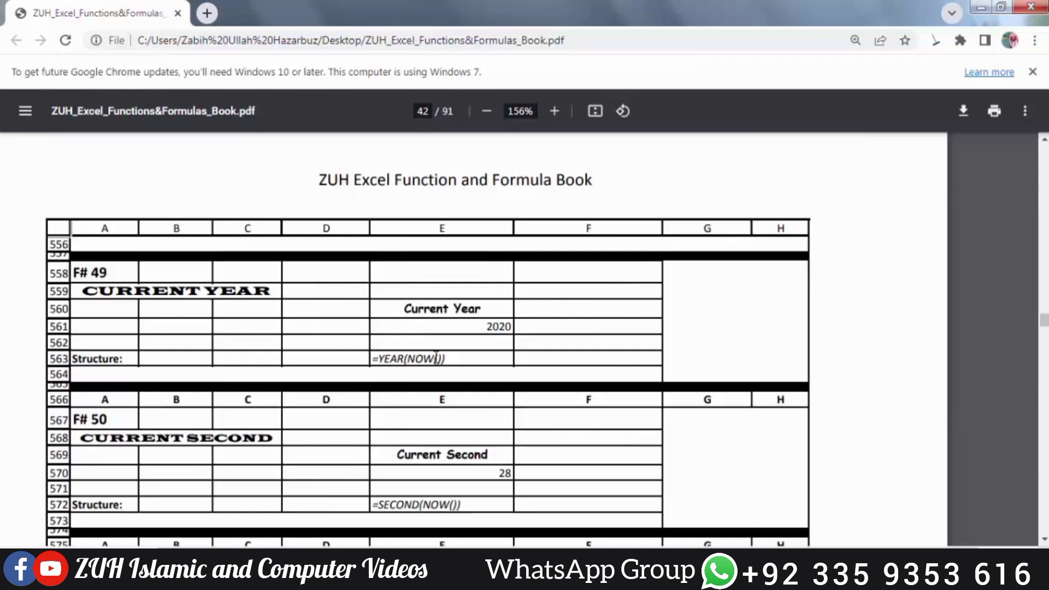
pyautogui.scroll(-3, 436, 355)
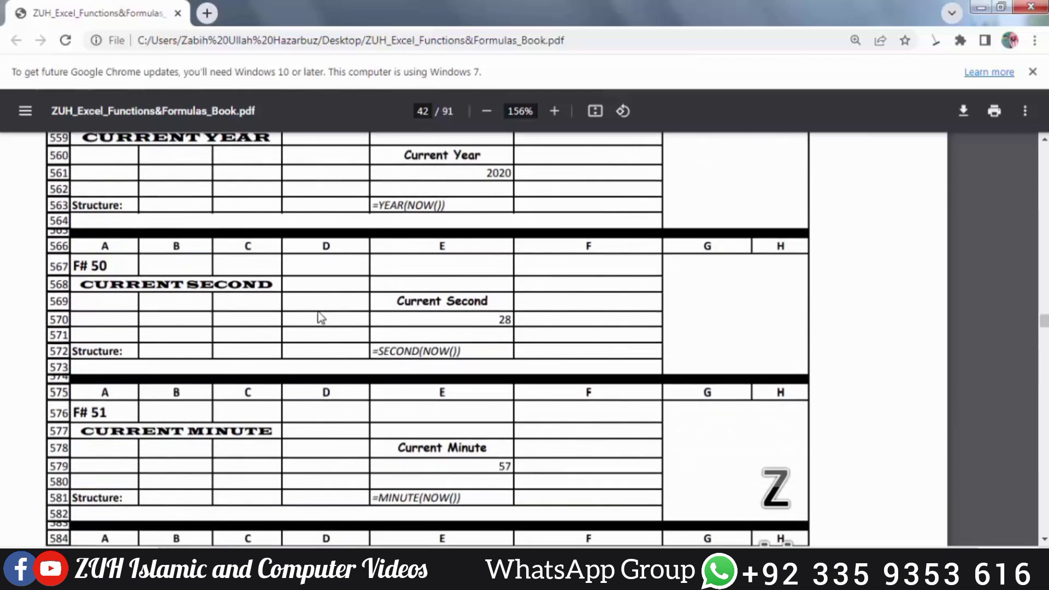
pyautogui.scroll(-3, 411, 363)
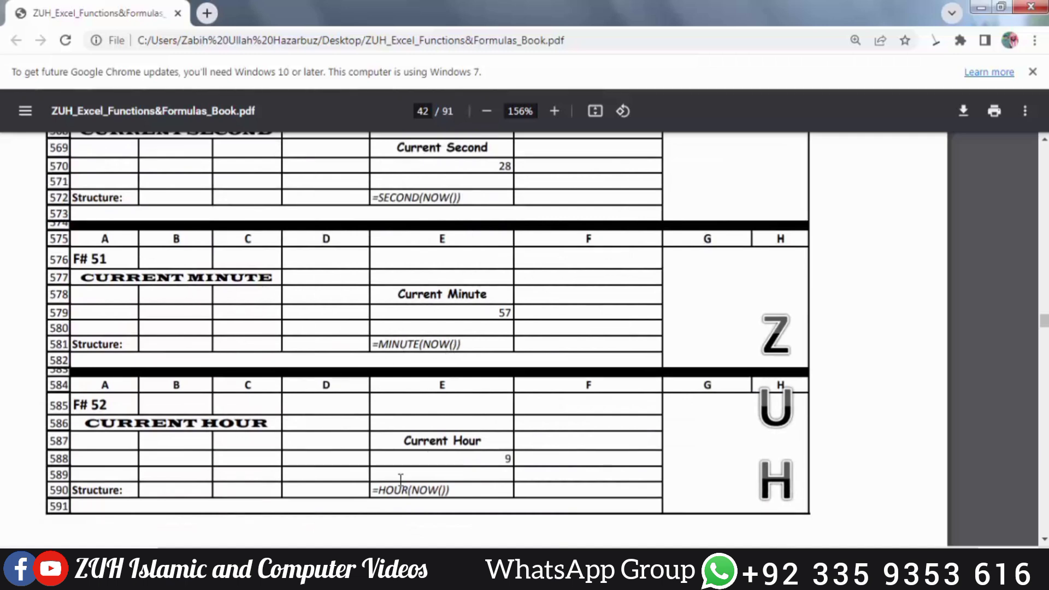
pyautogui.scroll(-10, 475, 452)
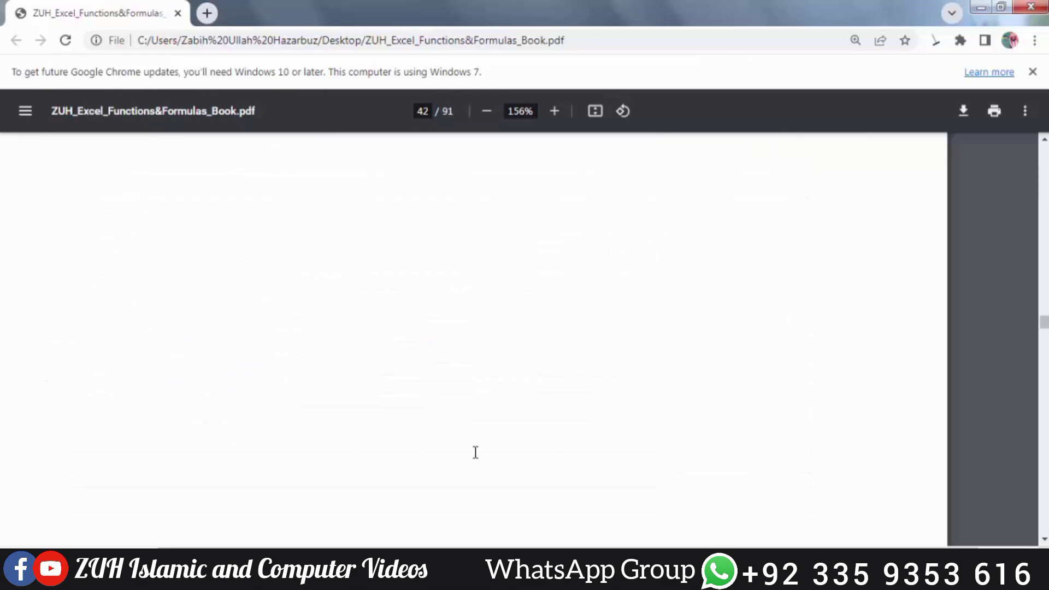
pyautogui.scroll(-3, 475, 453)
pyautogui.scroll(12, 475, 453)
pyautogui.scroll(10, 475, 448)
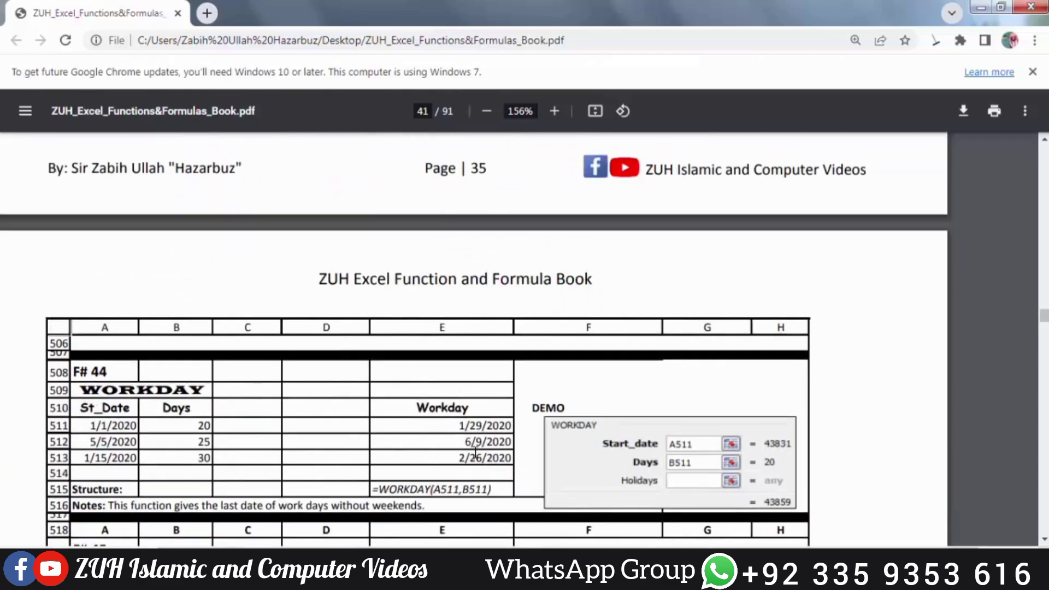
pyautogui.scroll(-4, 475, 453)
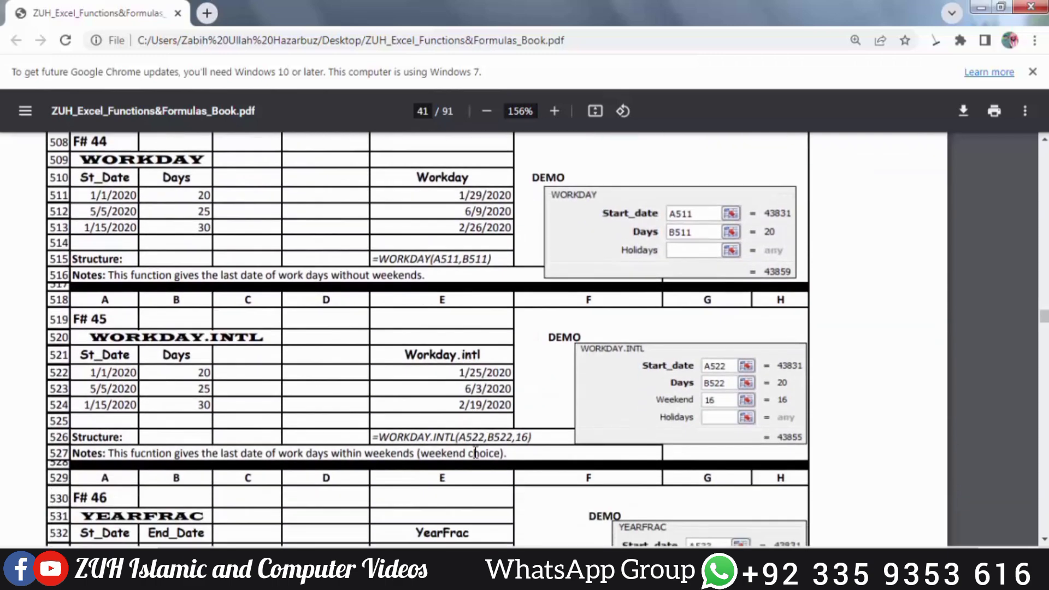
# Switch to the Excel workbook and begin a WORKDAY.INTL formula in I522 with start date A522 and days B522.
pyautogui.write('=')
pyautogui.write('work')
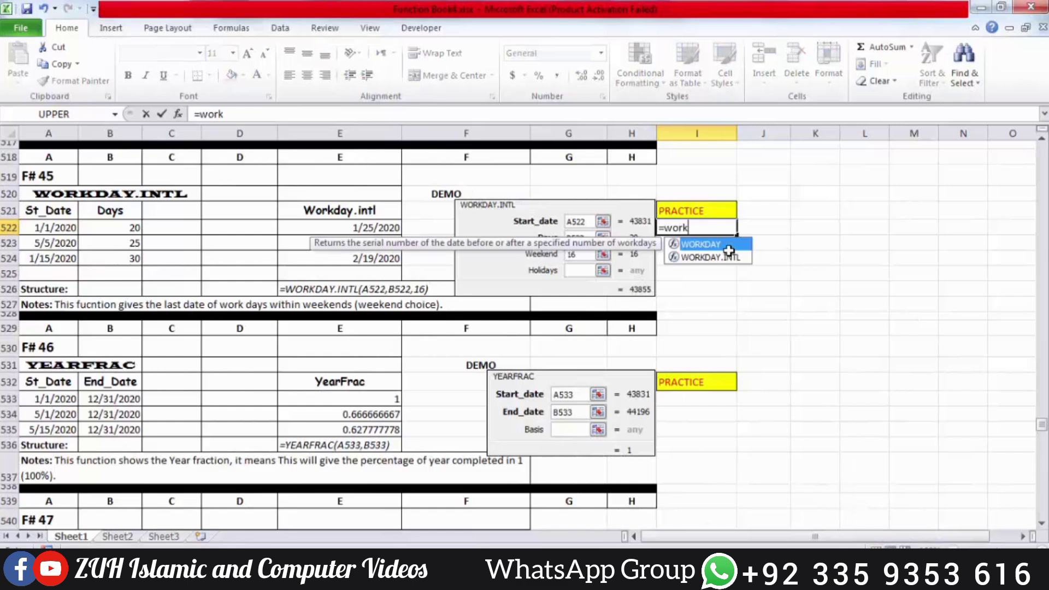
pyautogui.doubleClick(721, 257)
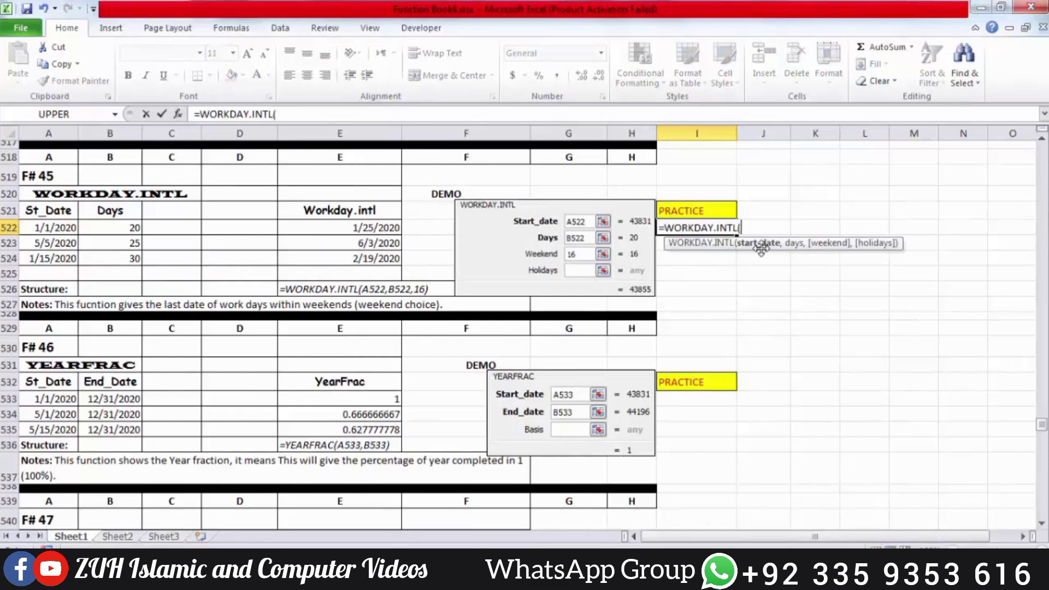
pyautogui.click(45, 227)
pyautogui.write(',')
pyautogui.click(119, 231)
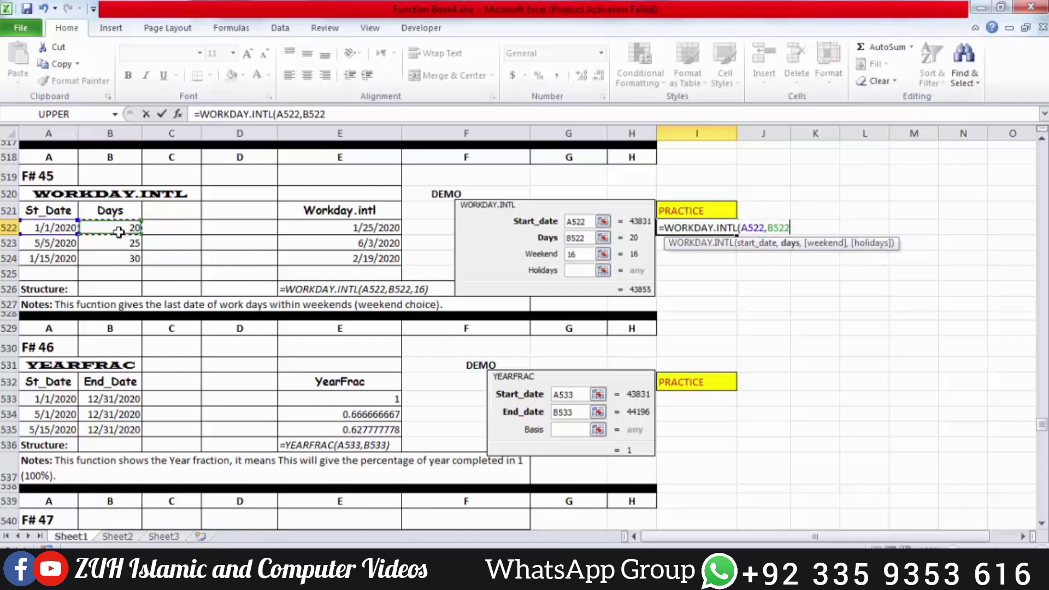
pyautogui.write(',')
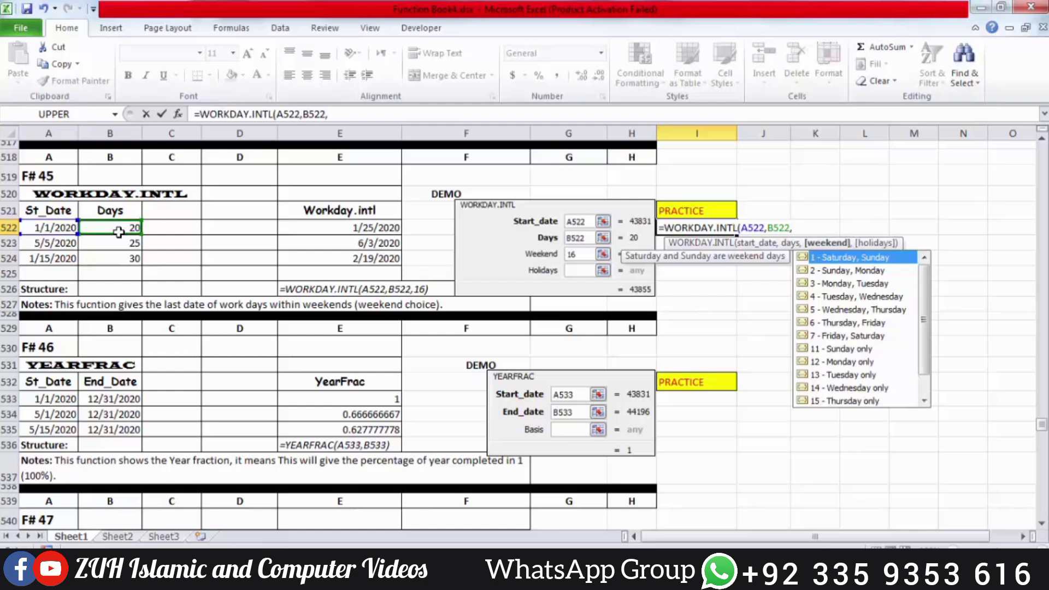
# Look through the weekend options and complete the I522 formula with weekend option 1 (Saturday, Sunday).
pyautogui.press('Down')
pyautogui.press('Down')
pyautogui.press('Down')
pyautogui.press('Down')
pyautogui.press('Down')
pyautogui.press('Down')
pyautogui.press('Down')
pyautogui.press('Down')
pyautogui.press('Down')
pyautogui.press('Down')
pyautogui.press('Down')
pyautogui.press('Up')
pyautogui.press('Up')
pyautogui.press('Up')
pyautogui.press('Up')
pyautogui.press('Up')
pyautogui.press('Up')
pyautogui.press('Up')
pyautogui.press('Up')
pyautogui.press('Up')
pyautogui.press('Up')
pyautogui.press('Up')
pyautogui.write('1,')
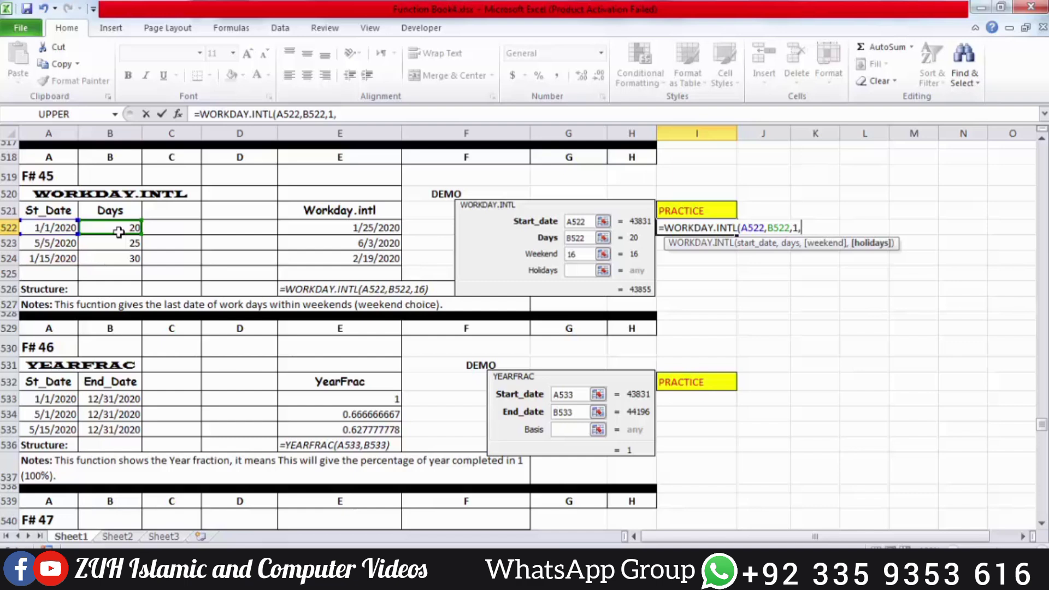
pyautogui.press('BackSpace')
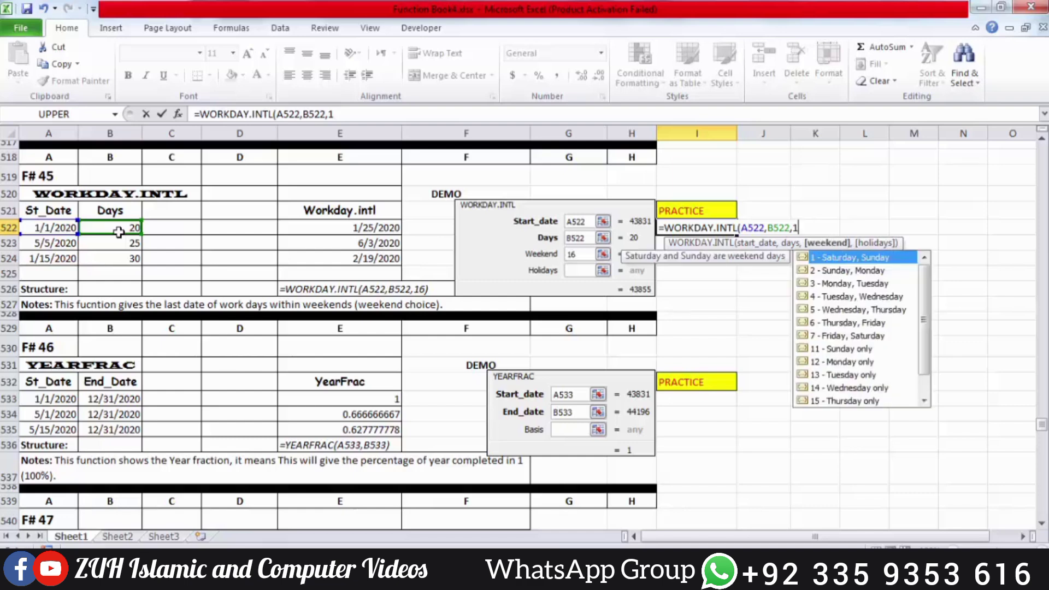
pyautogui.write(')')
pyautogui.press('Return')
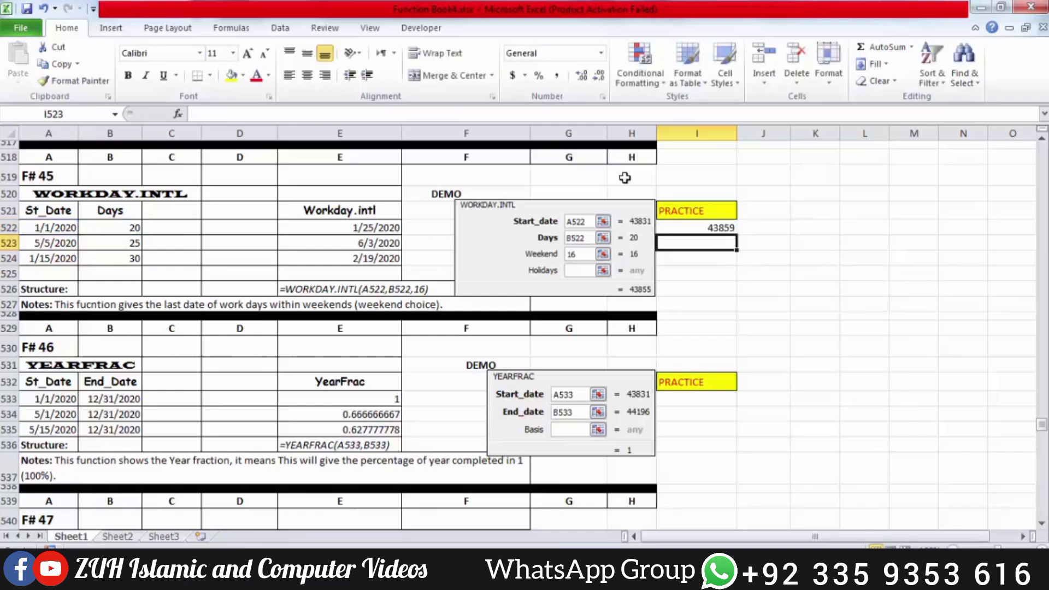
# Fill the WORKDAY.INTL formula from I522 down to I524 and format the results as Short Date.
pyautogui.click(717, 231)
pyautogui.moveTo(736, 235); pyautogui.dragTo(721, 263)
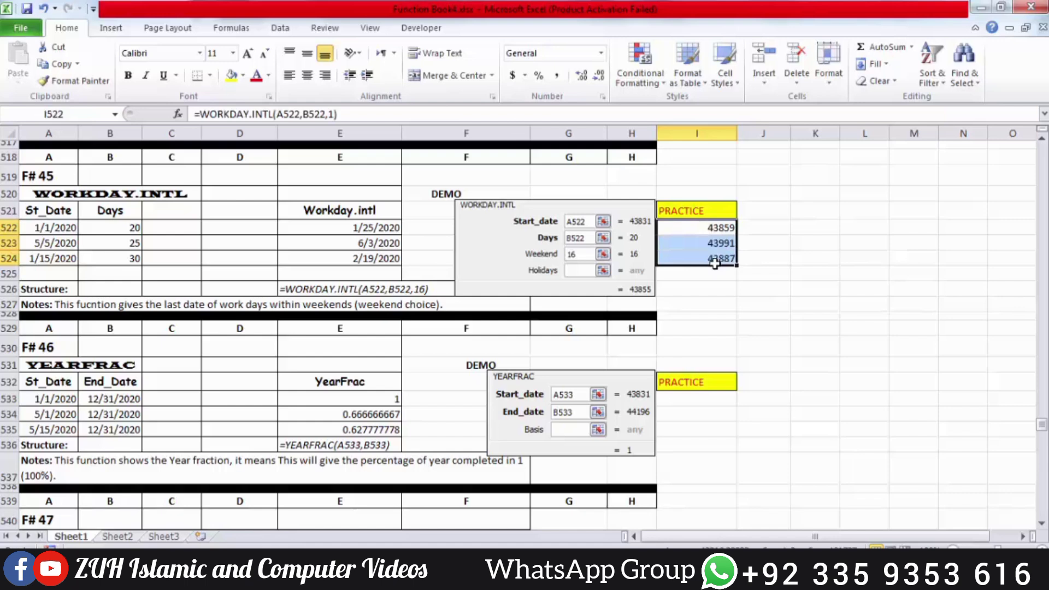
pyautogui.click(601, 54)
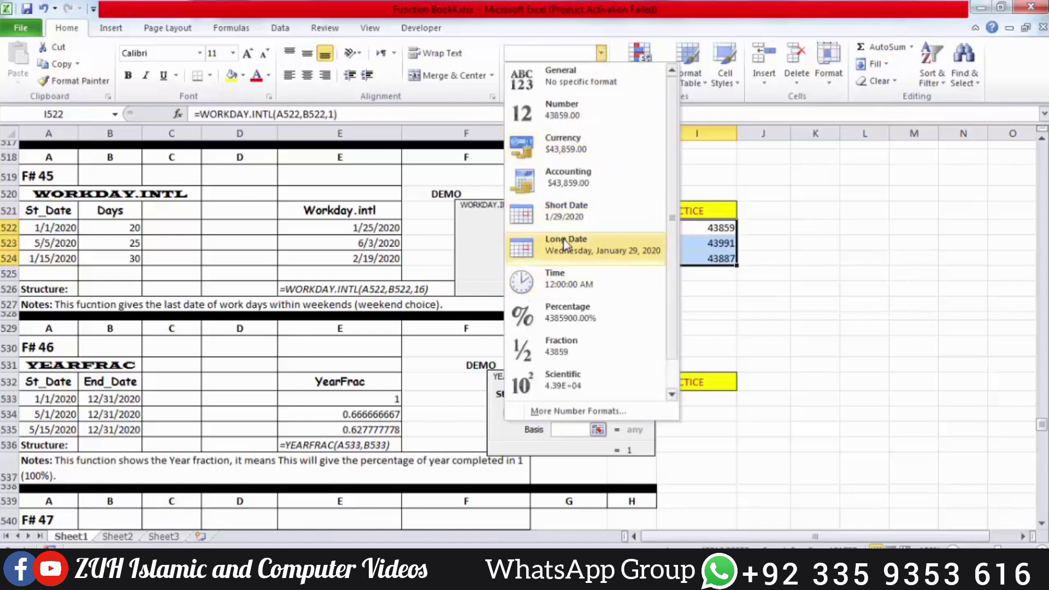
pyautogui.click(564, 218)
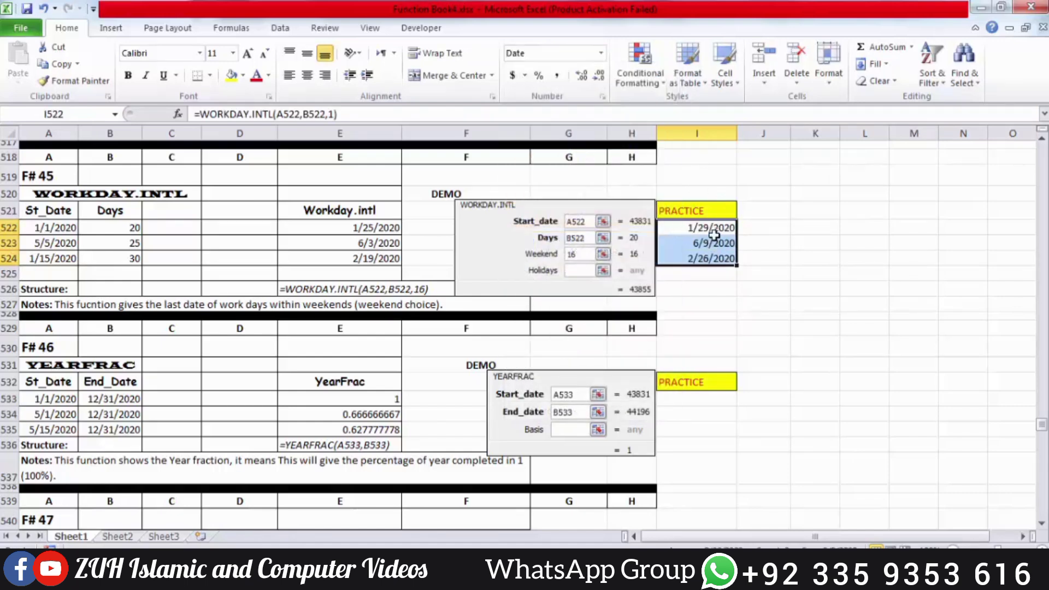
# Begin a second WORKDAY.INTL formula in J522 with start date A522 and days B522.
pyautogui.click(754, 228)
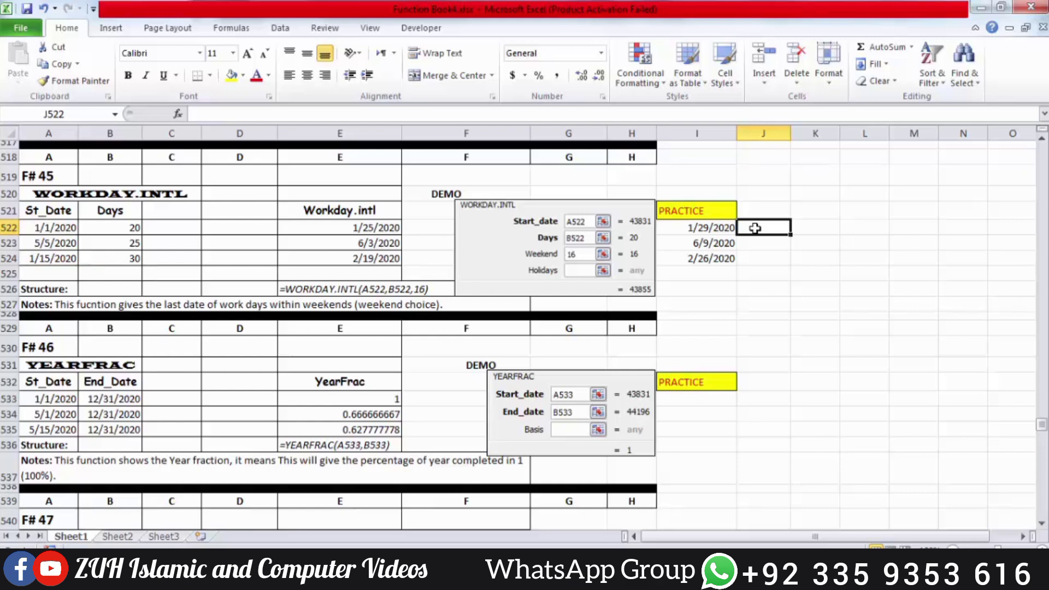
pyautogui.write('=dw')
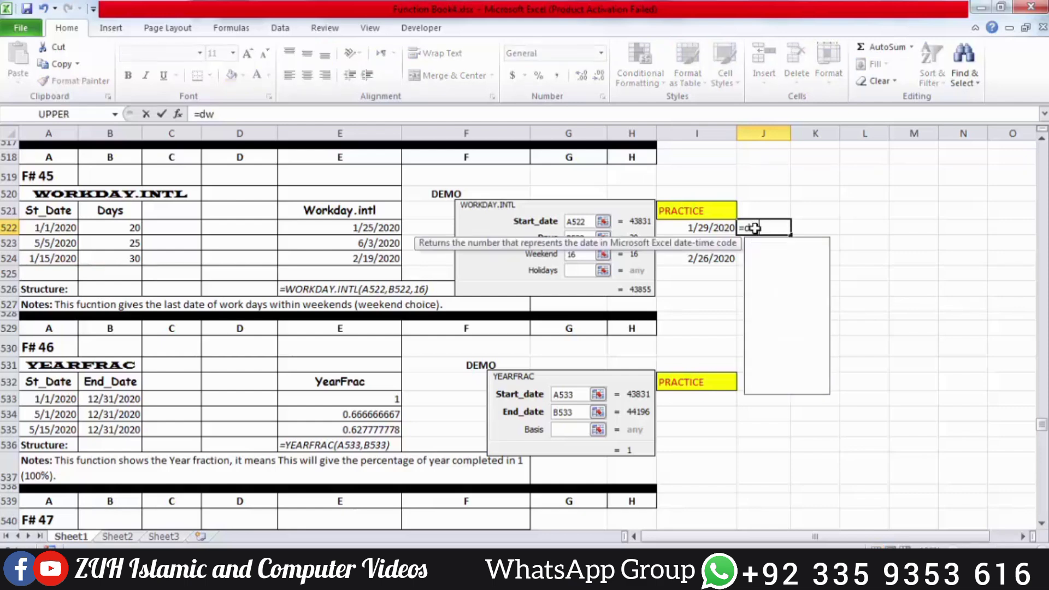
pyautogui.press('BackSpace')
pyautogui.press('BackSpace')
pyautogui.write('work')
pyautogui.press('Down')
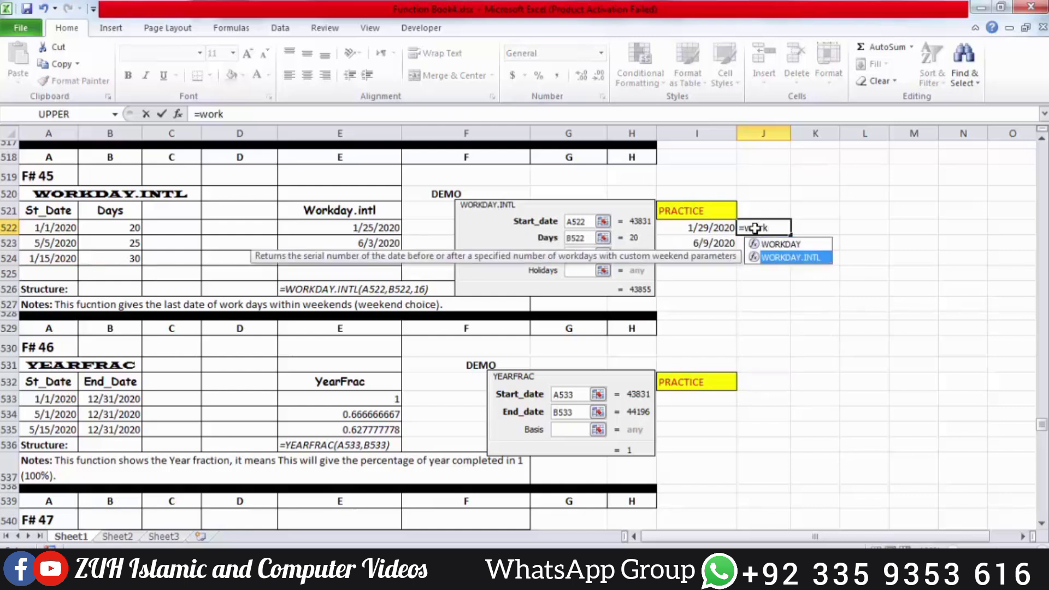
pyautogui.press('Tab')
pyautogui.click(66, 228)
pyautogui.write(',')
pyautogui.click(124, 228)
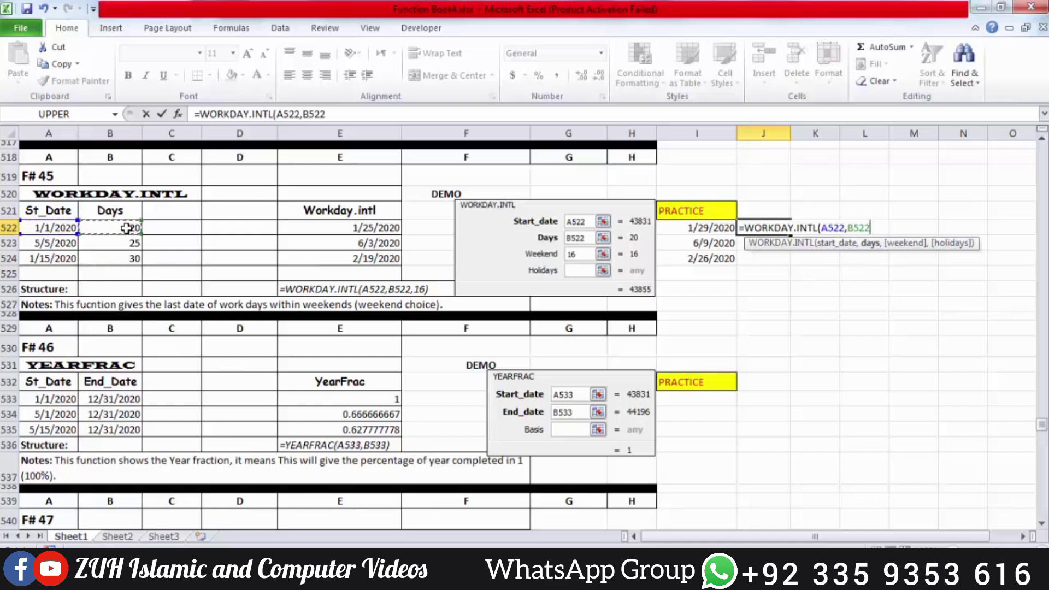
# Complete the J522 formula with weekend option 16 (Friday only).
pyautogui.write(',')
pyautogui.press('Down')
pyautogui.press('Down')
pyautogui.press('Down')
pyautogui.press('Down')
pyautogui.press('Down')
pyautogui.press('Down')
pyautogui.press('Down')
pyautogui.press('Down')
pyautogui.press('Down')
pyautogui.press('Down')
pyautogui.press('Down')
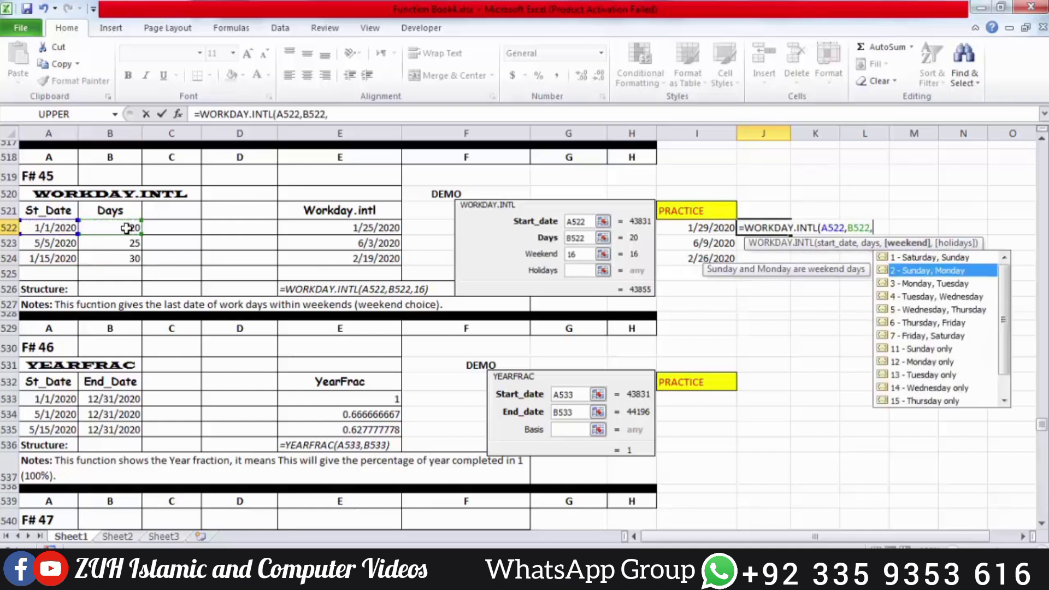
pyautogui.press('Down')
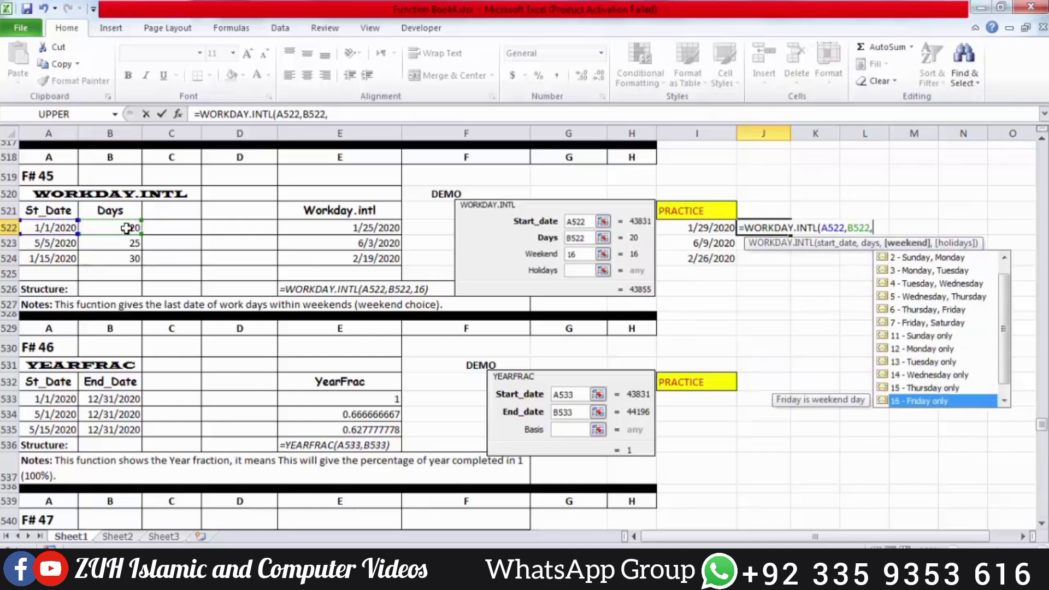
pyautogui.press('Tab')
pyautogui.write(')')
pyautogui.press('Return')
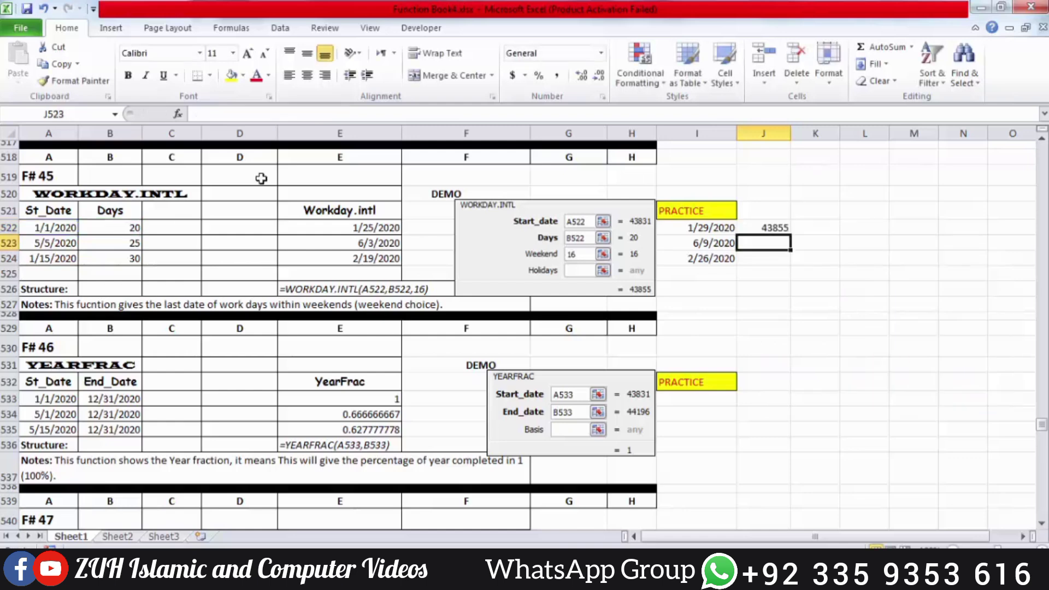
# Fill the J522 formula down to J524, format the results as Short Date, and compare them with column I.
pyautogui.moveTo(761, 226); pyautogui.dragTo(761, 257)
pyautogui.hotkey('ctrl', 'd')
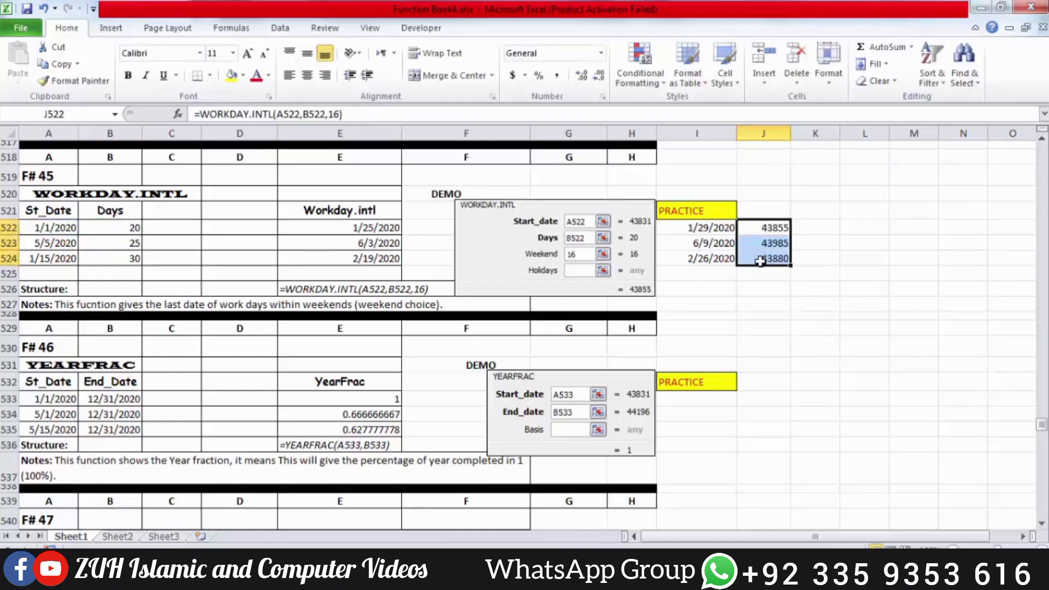
pyautogui.click(601, 53)
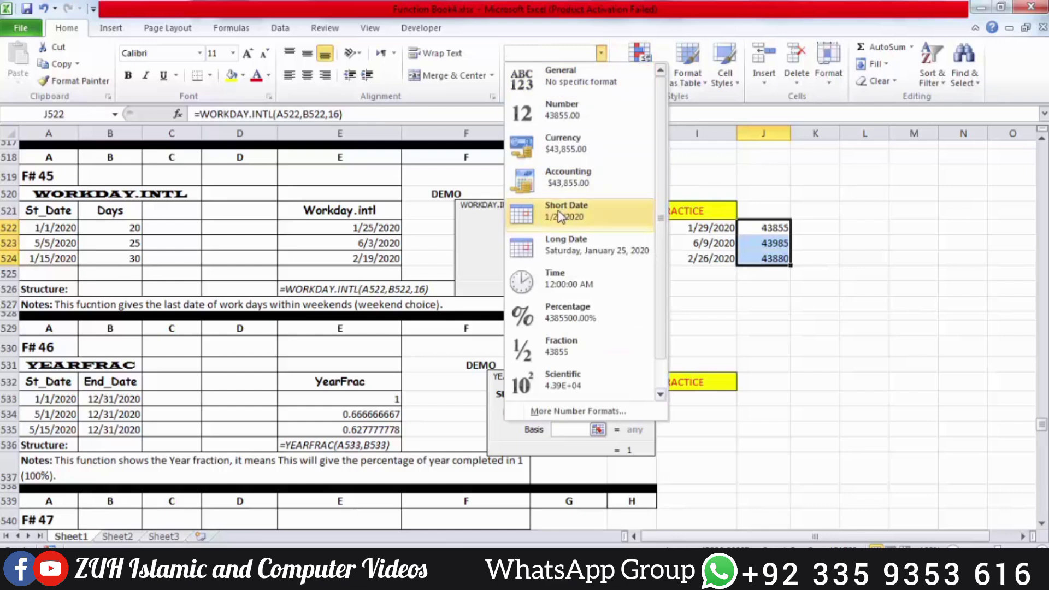
pyautogui.click(568, 207)
pyautogui.moveTo(721, 226); pyautogui.dragTo(761, 271)
pyautogui.click(761, 257)
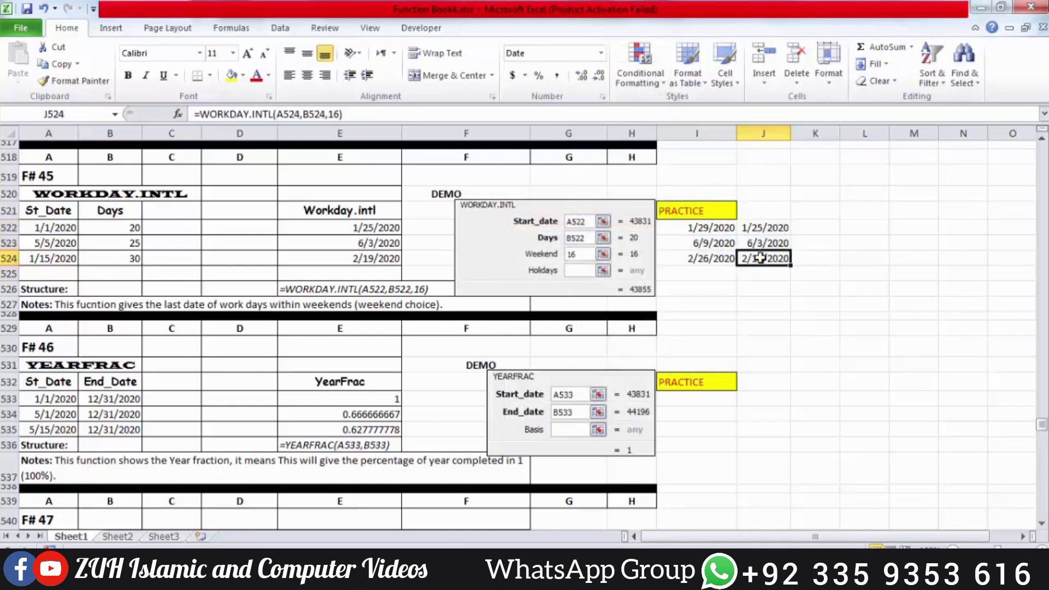
pyautogui.click(713, 231)
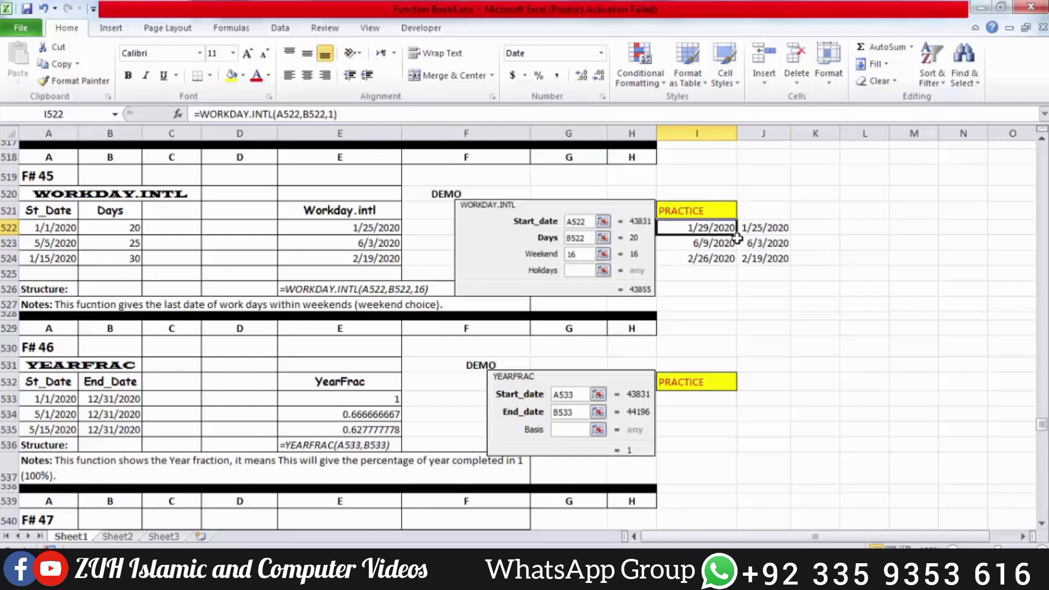
pyautogui.click(773, 231)
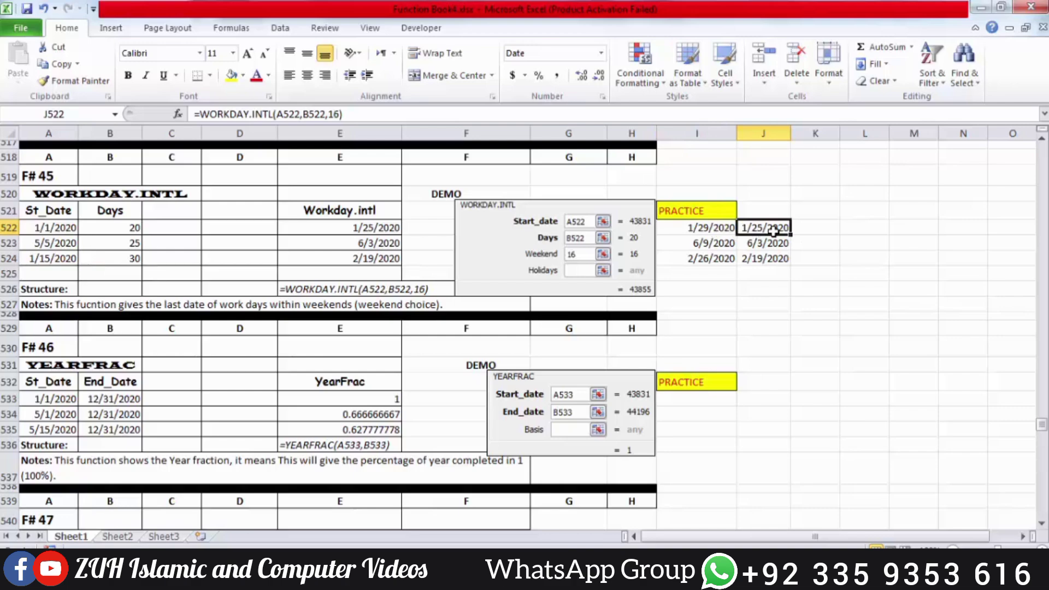
# Begin a YEARFRAC formula in practice cell I533 with start date A533 and end date B533.
pyautogui.scroll(-2, 770, 235)
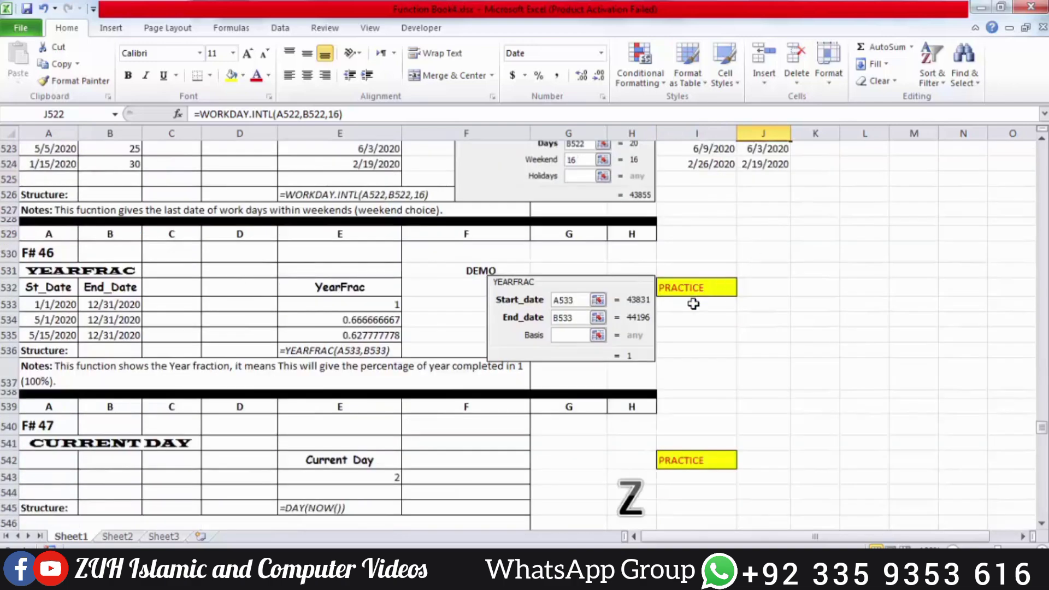
pyautogui.click(709, 306)
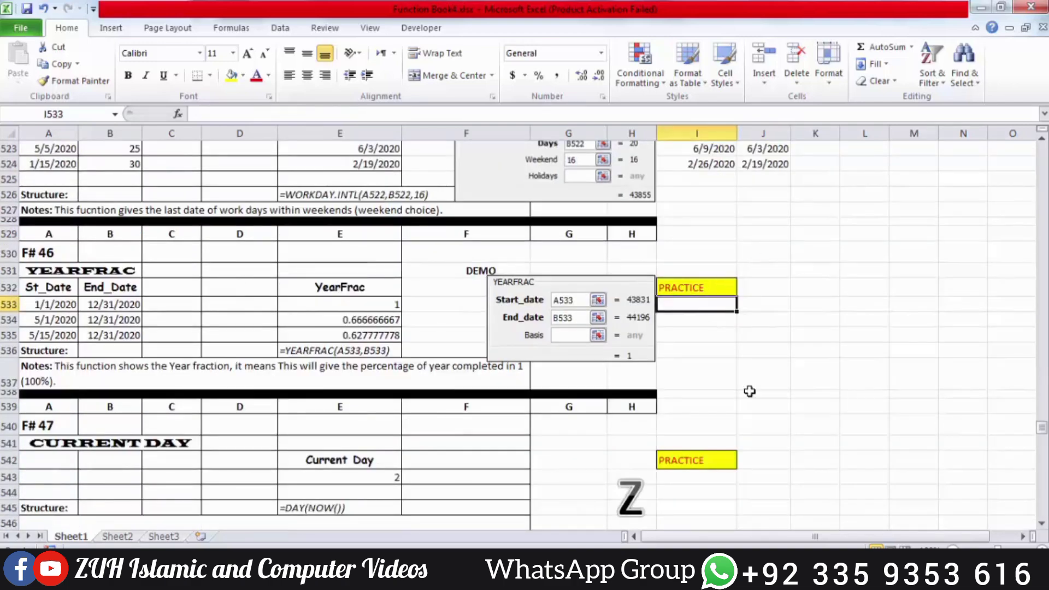
pyautogui.write('=year')
pyautogui.press('Down')
pyautogui.press('Tab')
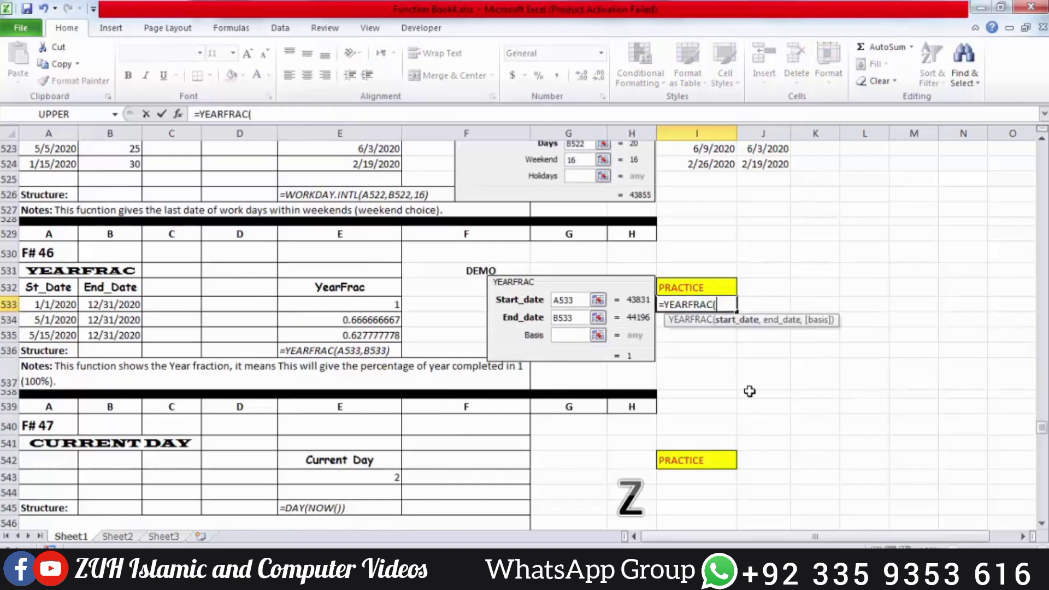
pyautogui.click(44, 301)
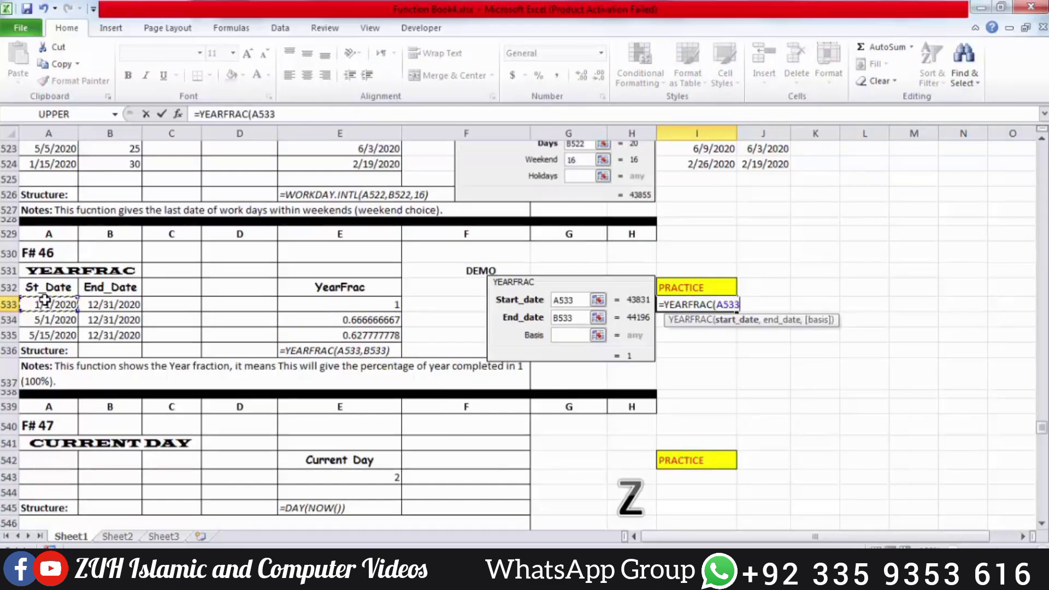
pyautogui.write(',')
pyautogui.click(107, 305)
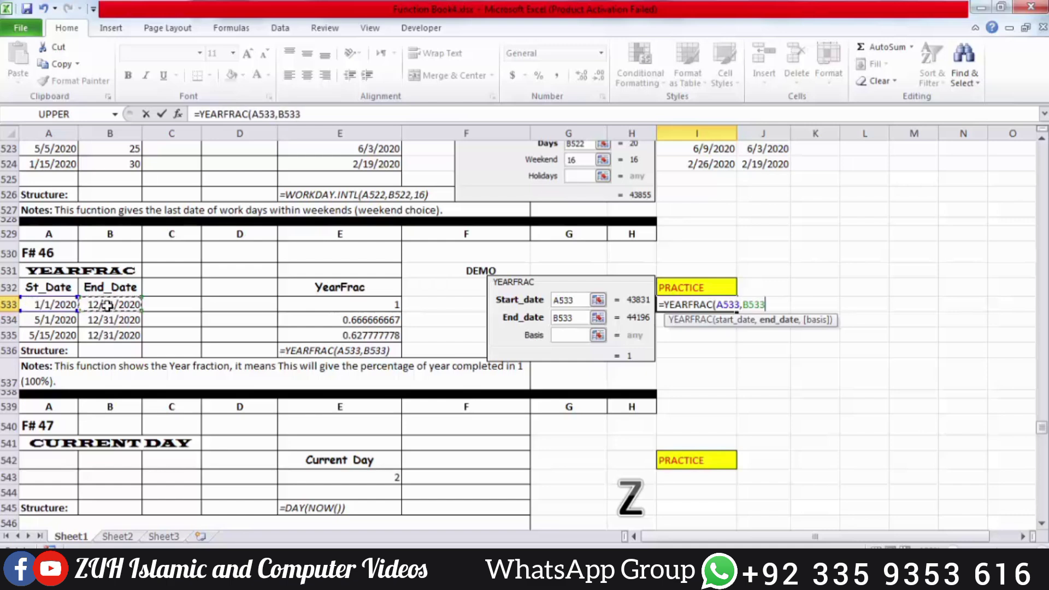
# Review the day count basis options and complete the I533 formula with basis 3 (Actual/365).
pyautogui.write(',')
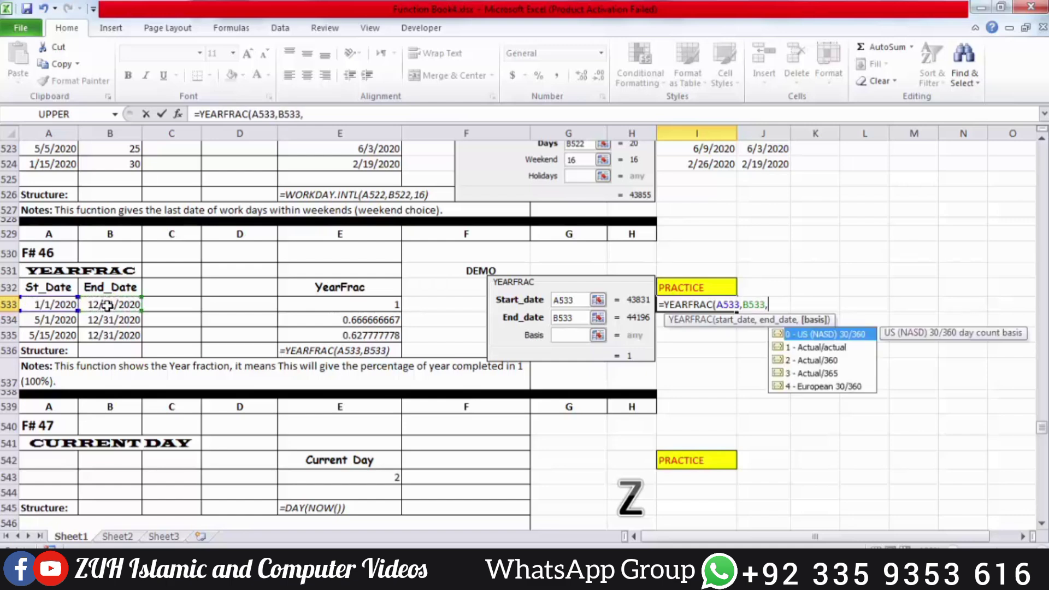
pyautogui.press('Down')
pyautogui.press('Down')
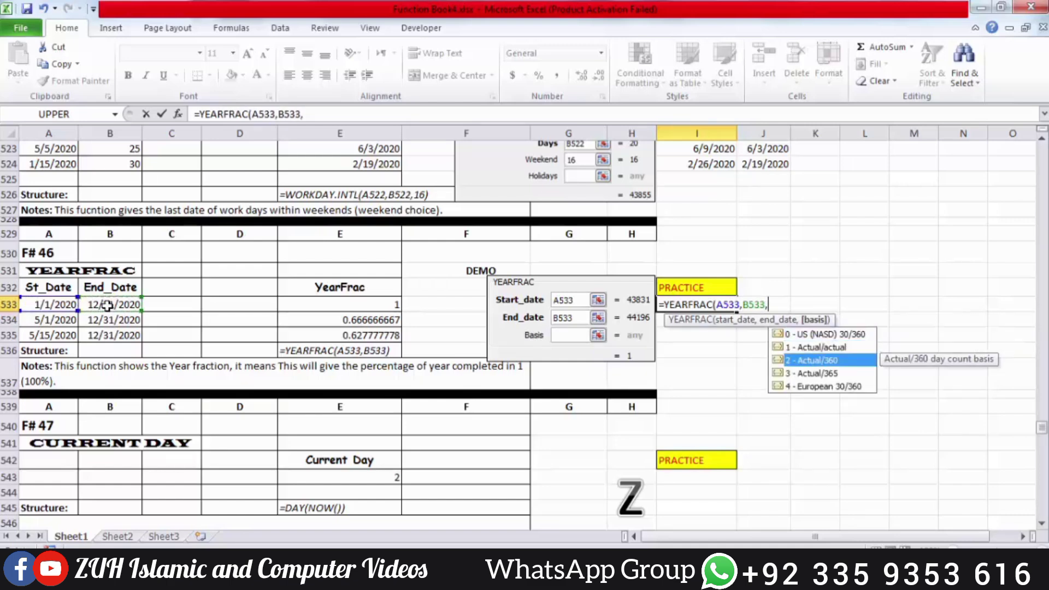
pyautogui.press('Down')
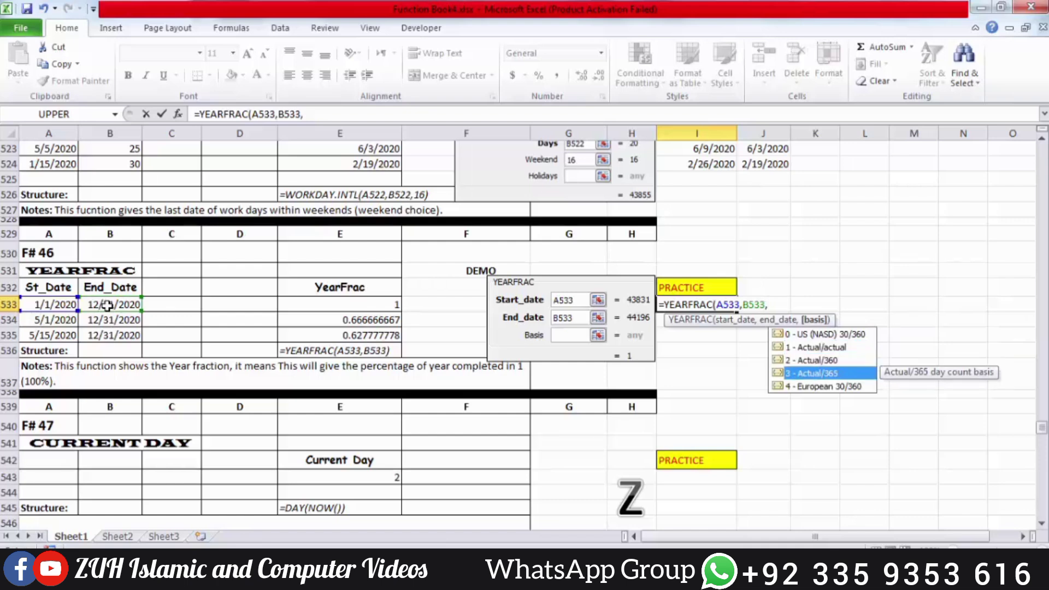
pyautogui.press('Down')
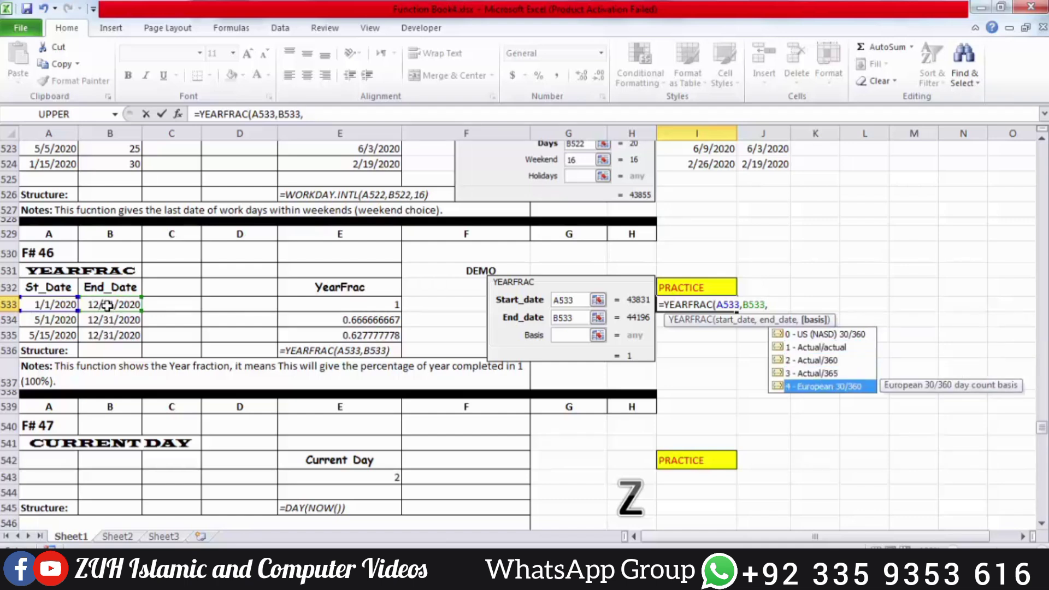
pyautogui.press('Up')
pyautogui.press('Up')
pyautogui.press('Up')
pyautogui.press('Up')
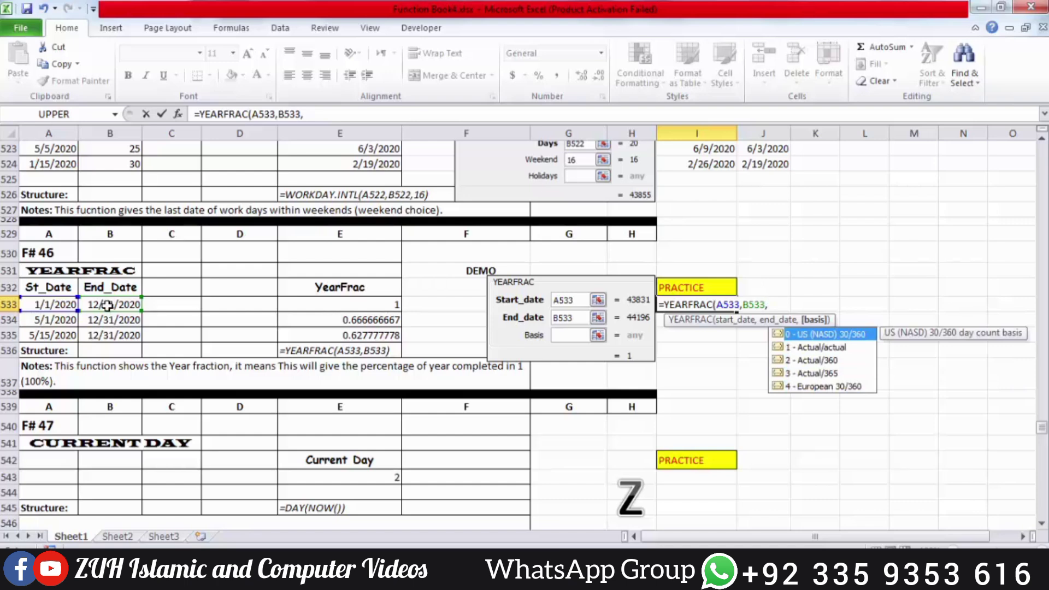
pyautogui.press('Down')
pyautogui.press('Down')
pyautogui.press('Down')
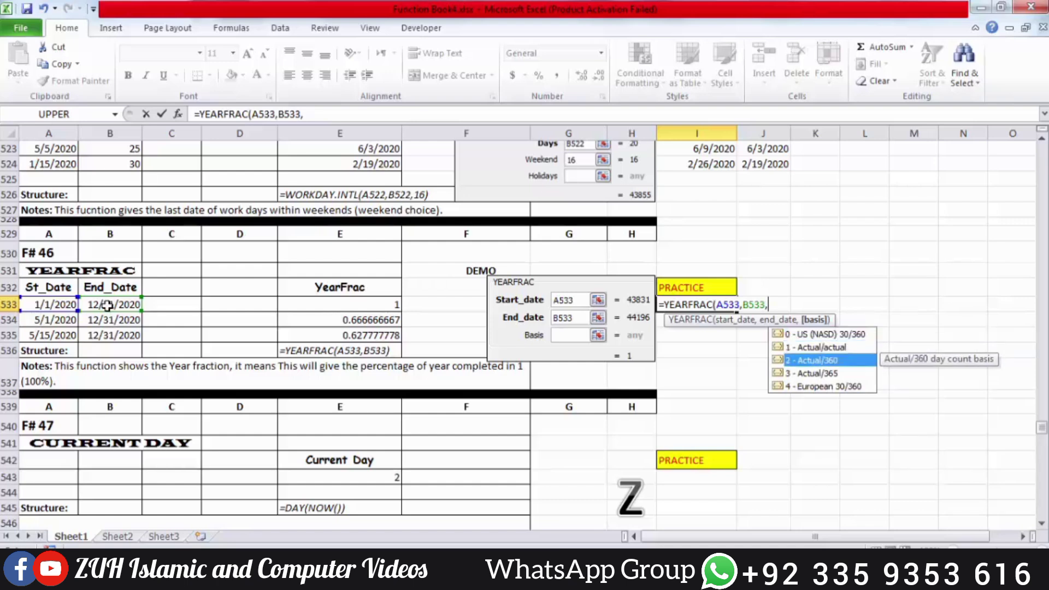
pyautogui.press('Tab')
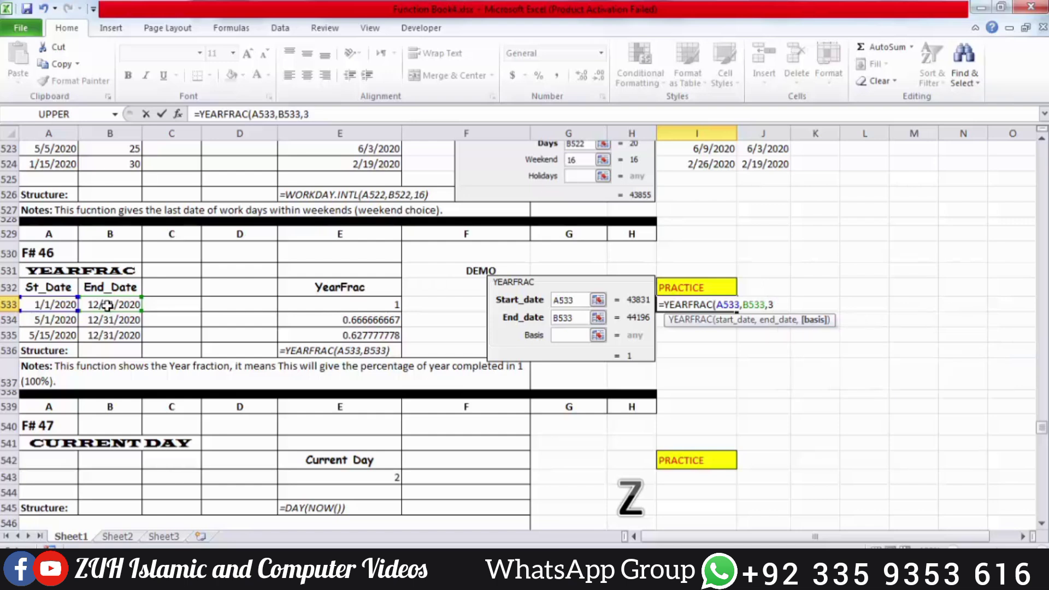
pyautogui.press('Return')
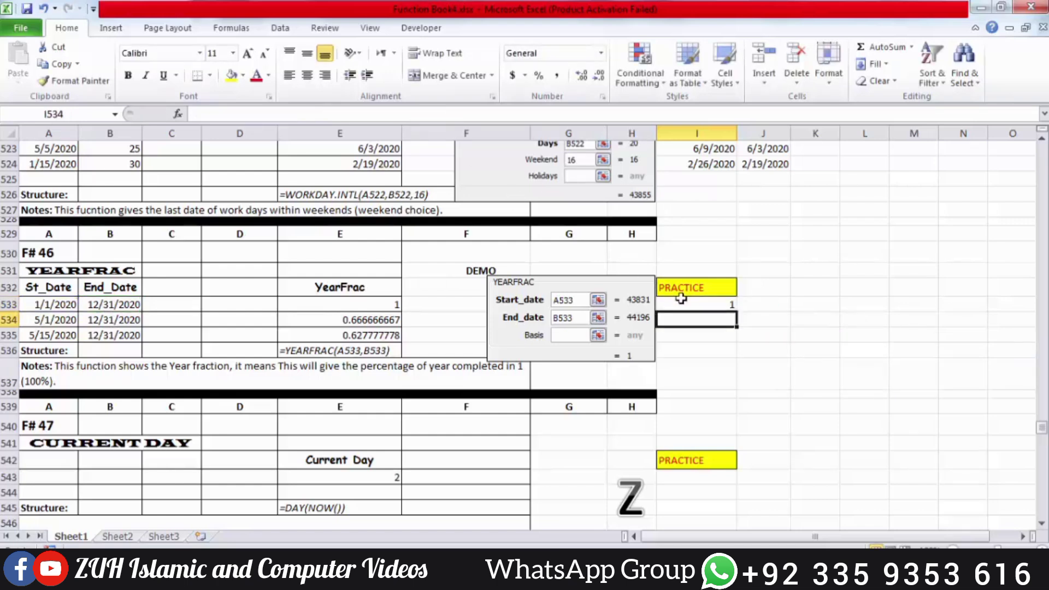
# Fill the YEARFRAC formula from I533 down to I535, format the results as percentages, and check them against the dates.
pyautogui.moveTo(688, 308); pyautogui.dragTo(691, 335)
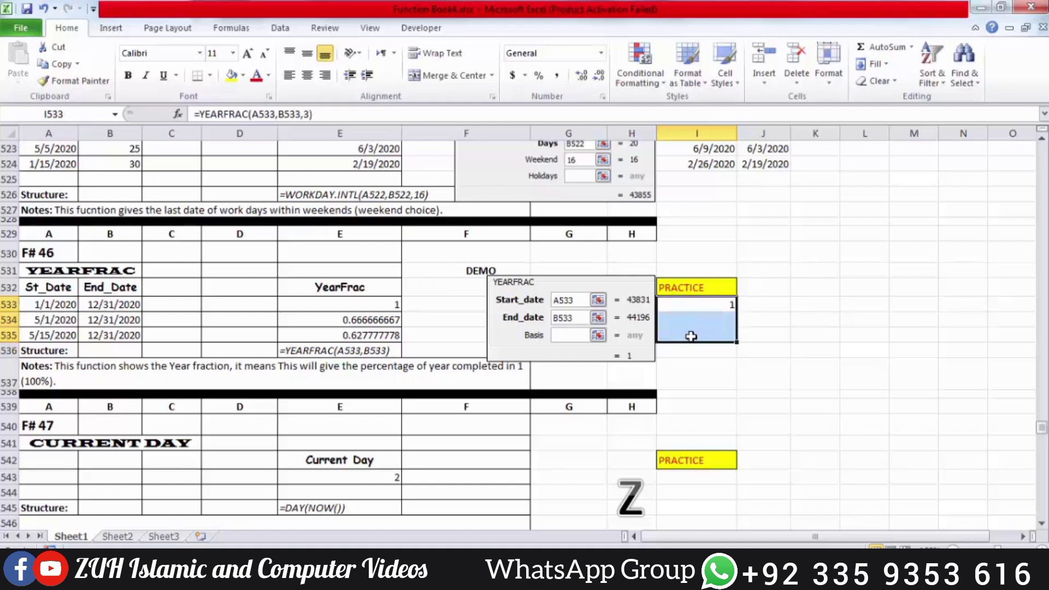
pyautogui.hotkey('ctrl', 'd')
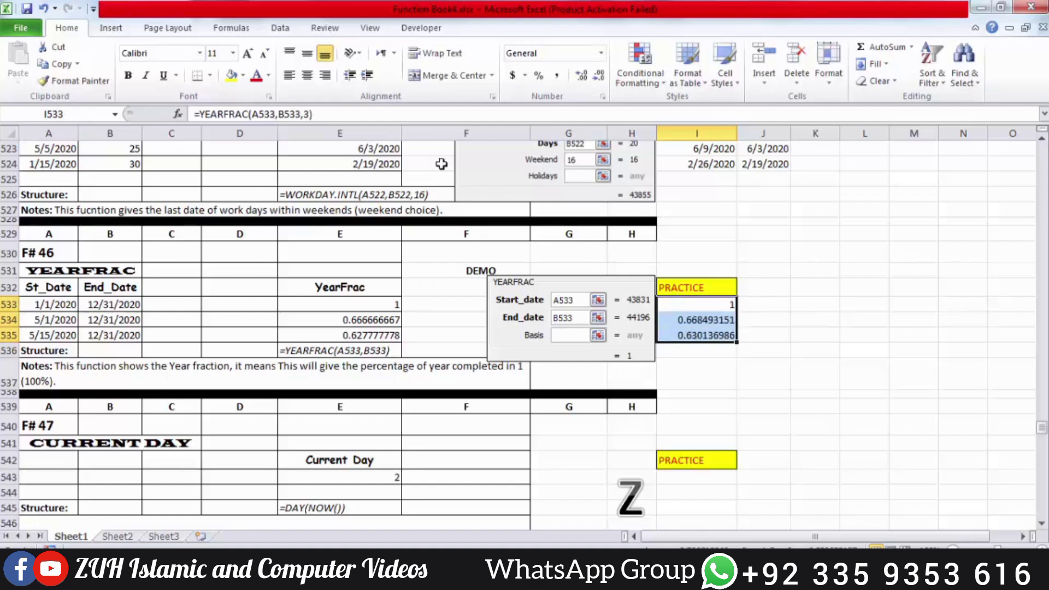
pyautogui.click(538, 75)
pyautogui.moveTo(68, 304); pyautogui.dragTo(90, 334)
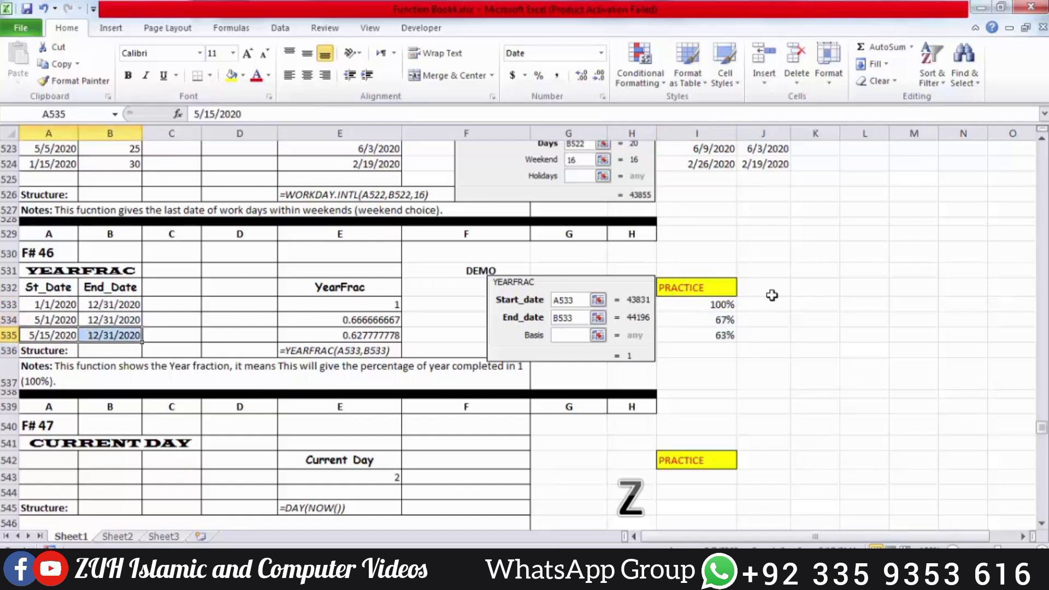
pyautogui.click(722, 304)
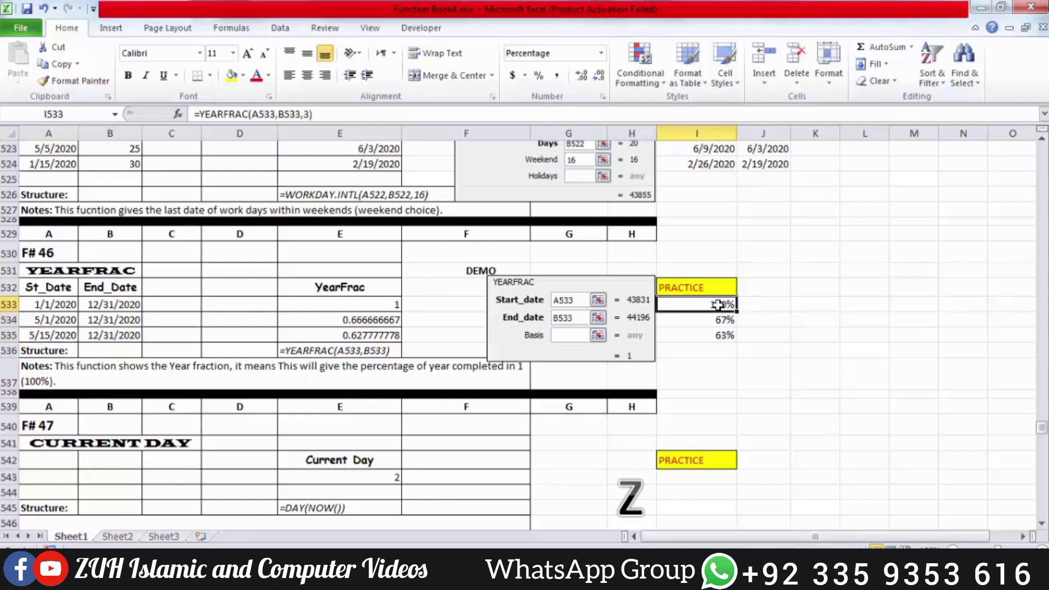
pyautogui.click(722, 319)
pyautogui.click(724, 335)
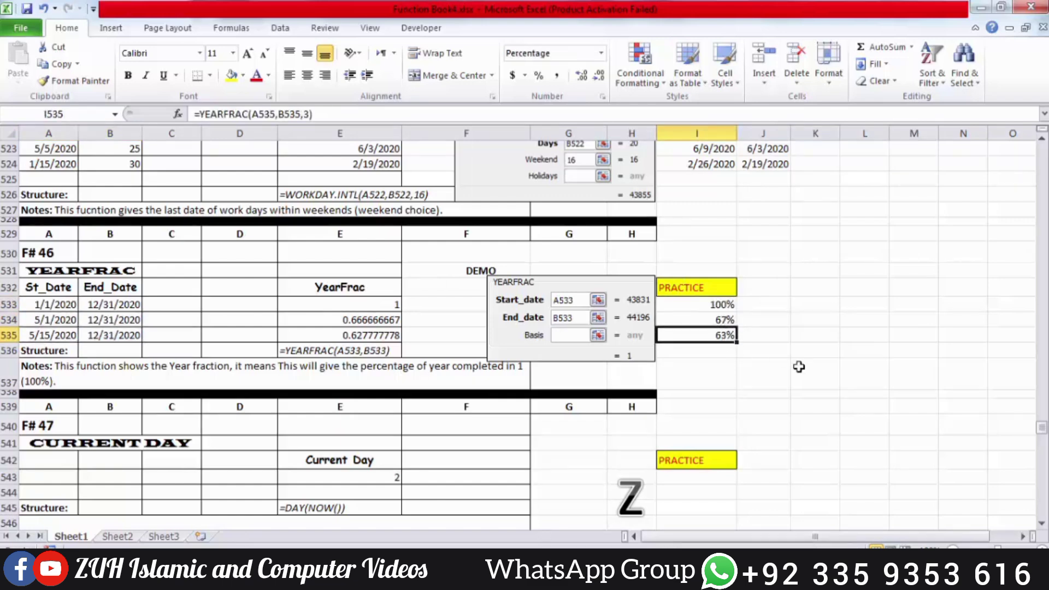
# Change the start date in A535 to 2/15/2020 and check the YEARFRAC result in I535.
pyautogui.click(65, 335)
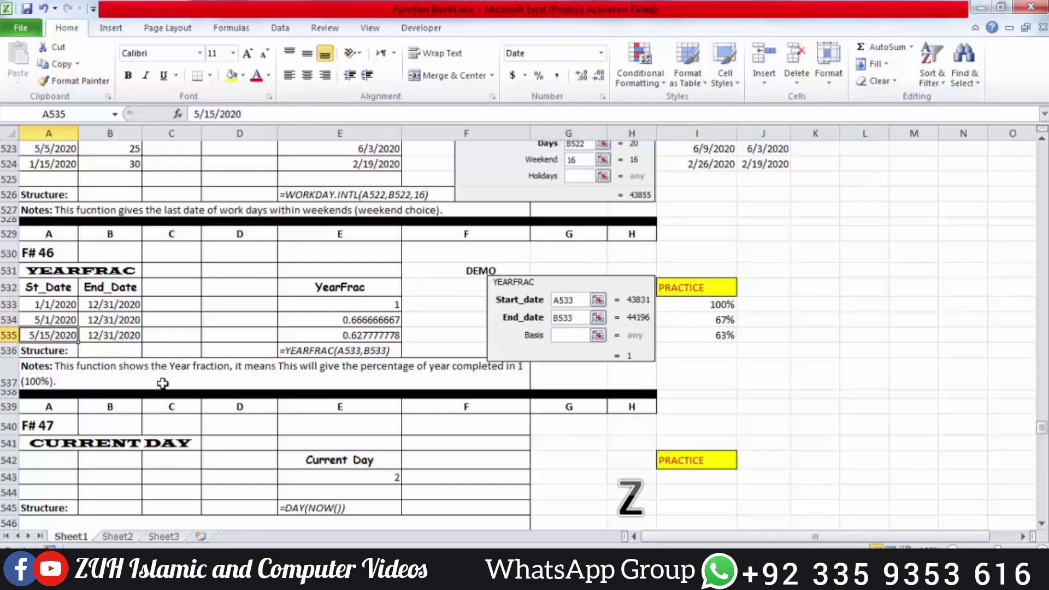
pyautogui.write('15/2020')
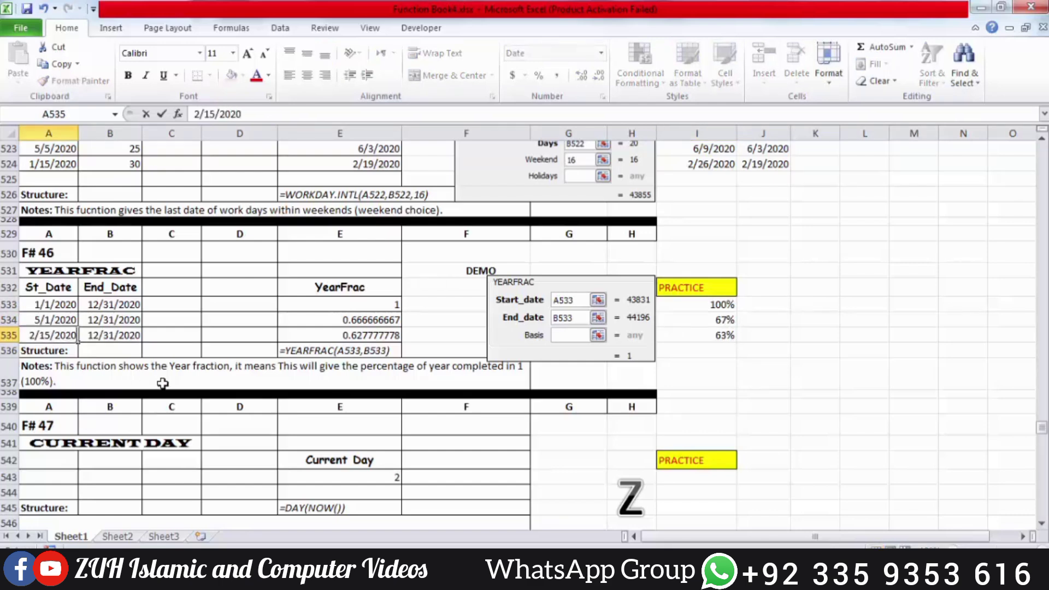
pyautogui.press('Return')
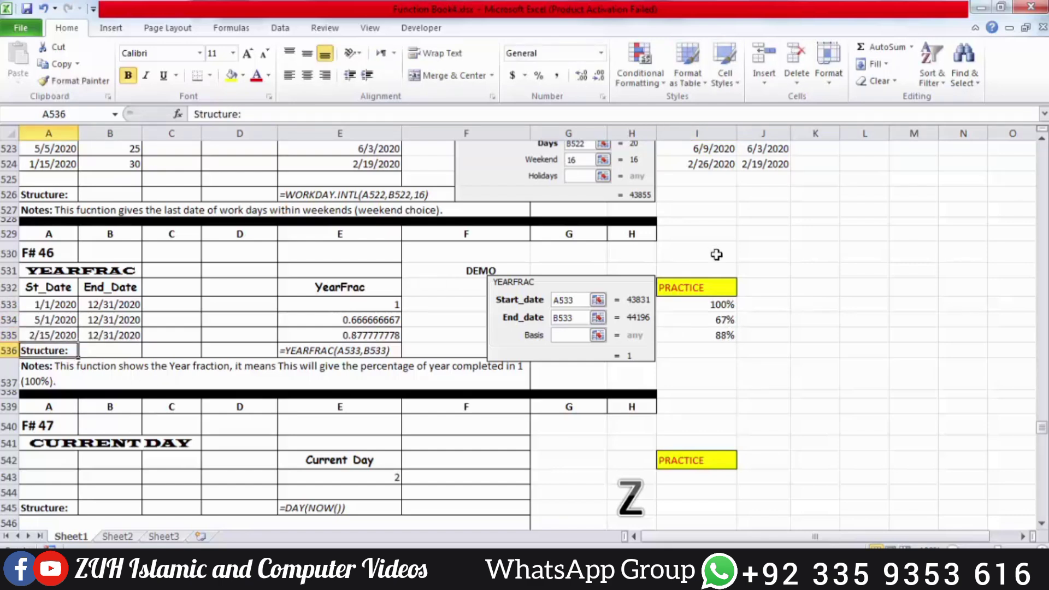
pyautogui.click(722, 335)
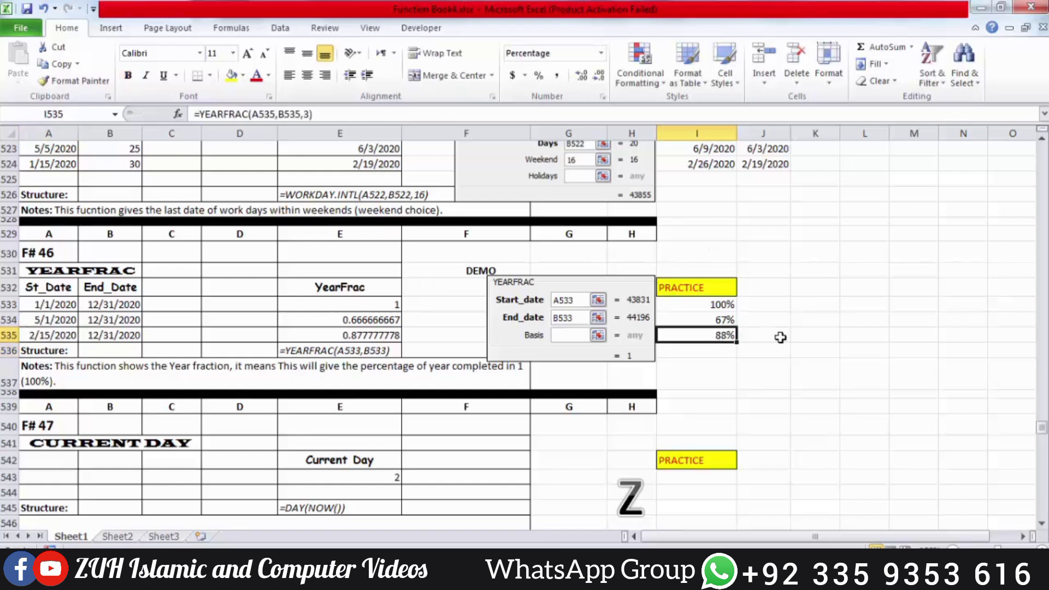
# Review the arguments of the YEARFRAC formula in I533.
pyautogui.scroll(-3, 780, 337)
pyautogui.click(721, 165)
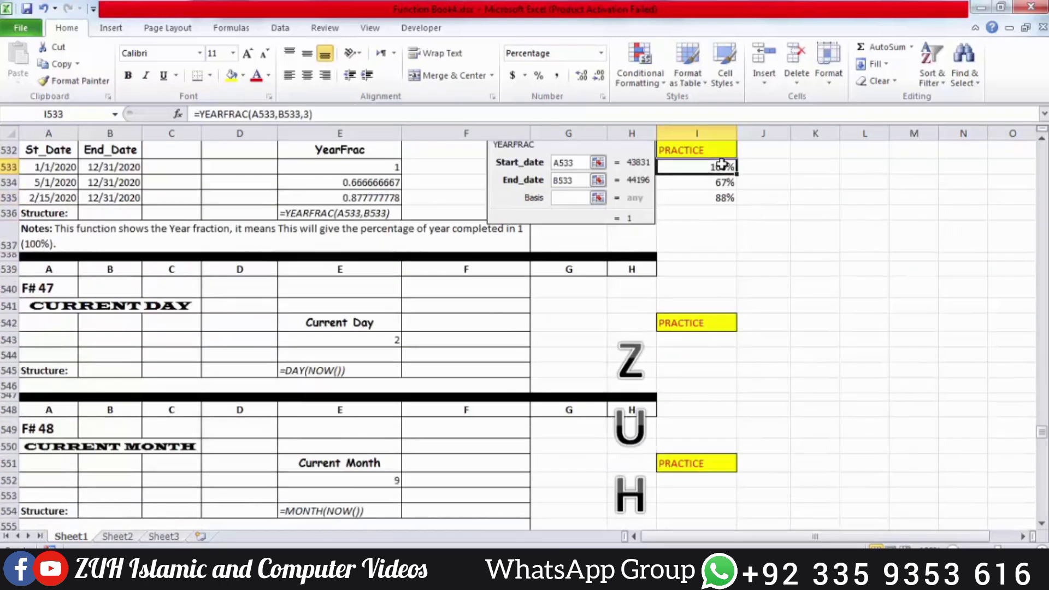
pyautogui.doubleClick(721, 165)
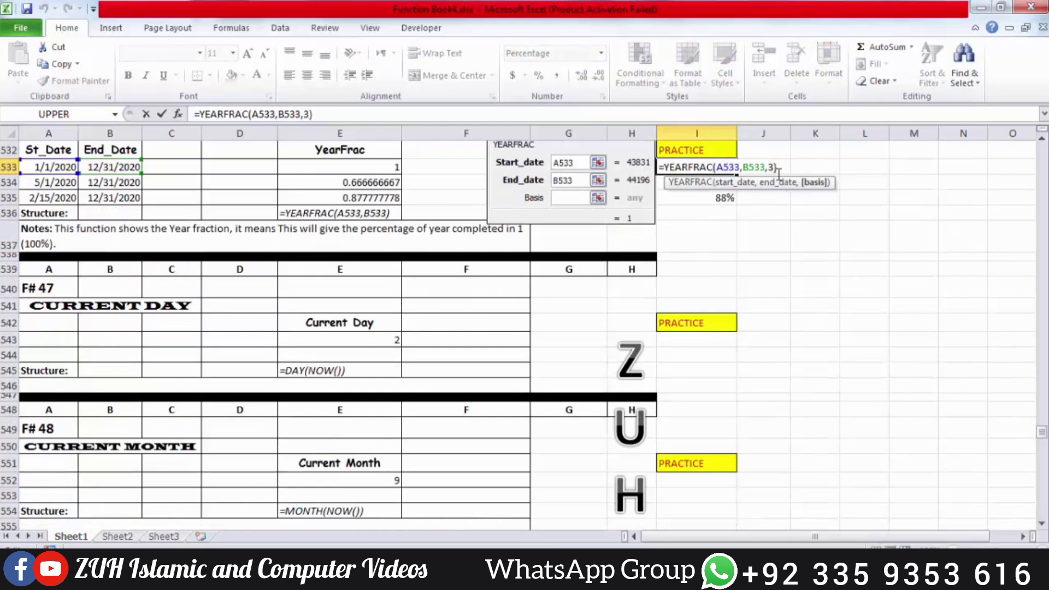
pyautogui.press('Return')
# Enter =DAY(NOW()) in practice cell I543 of the Current Day example.
pyautogui.scroll(-2, 775, 171)
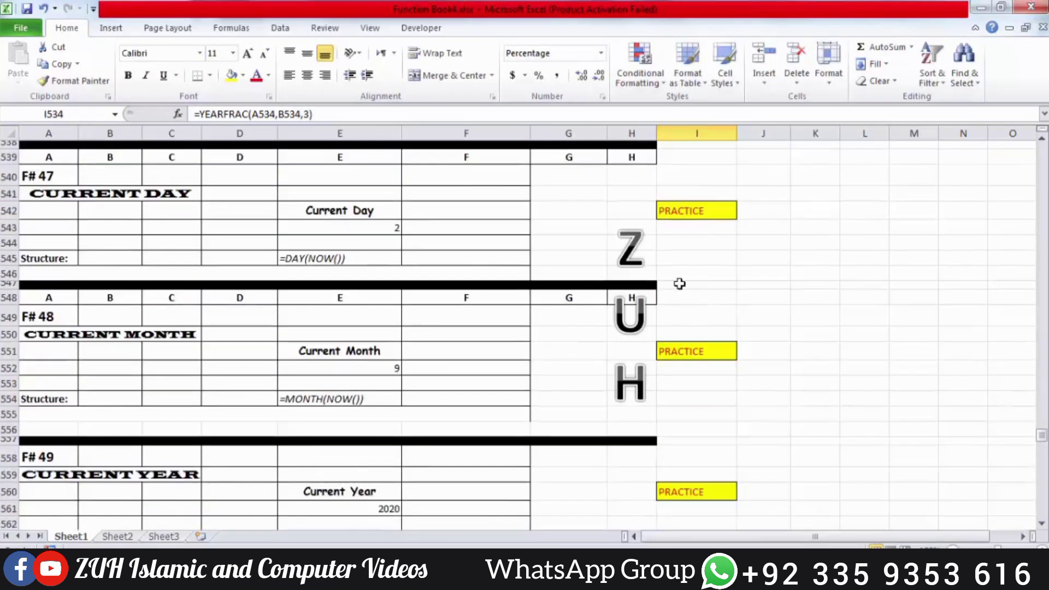
pyautogui.click(680, 229)
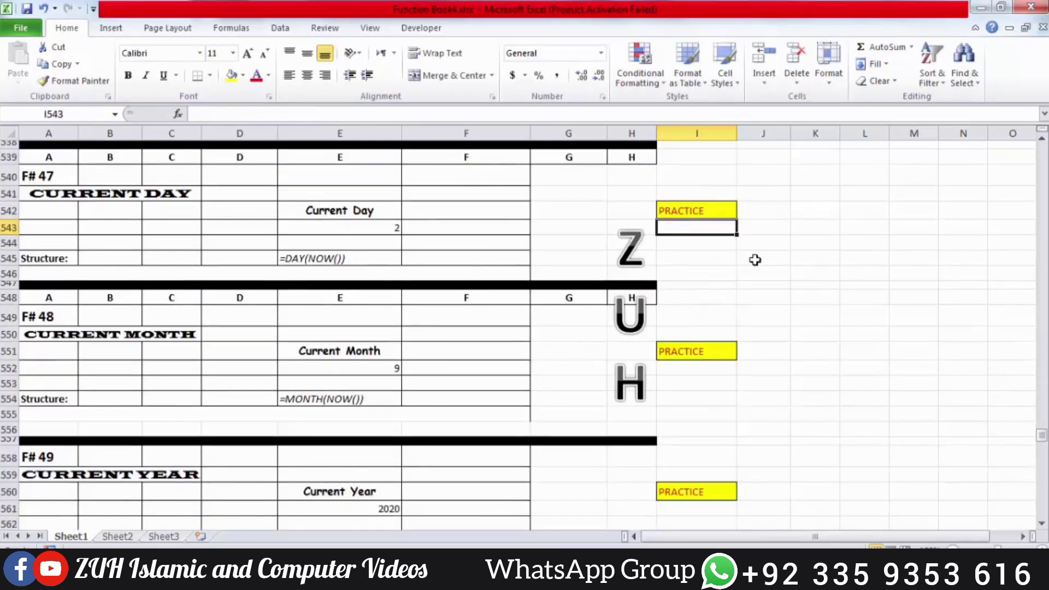
pyautogui.write('=')
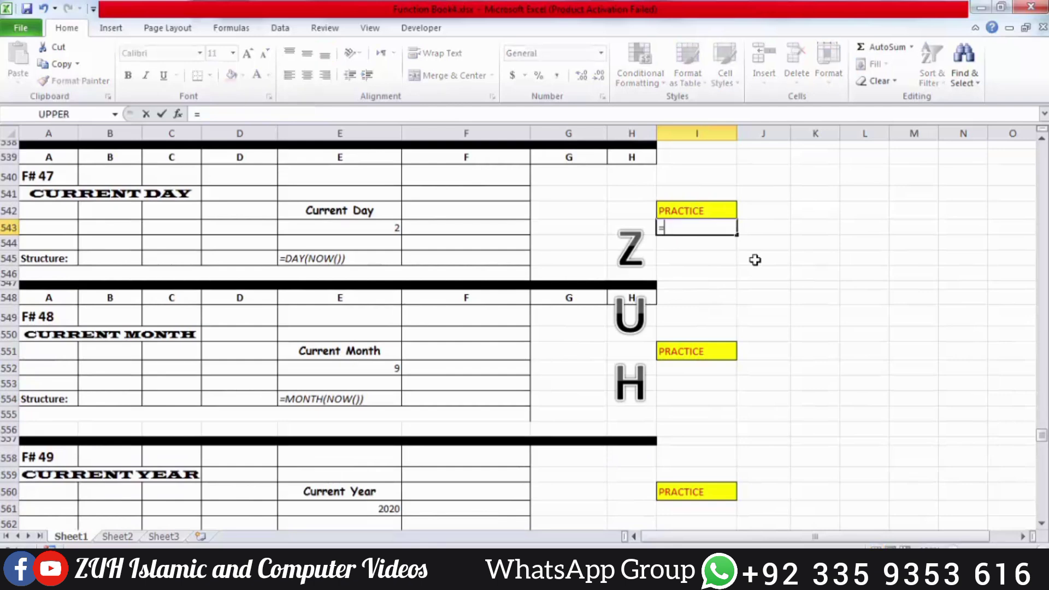
pyautogui.write('DAY(nOW())')
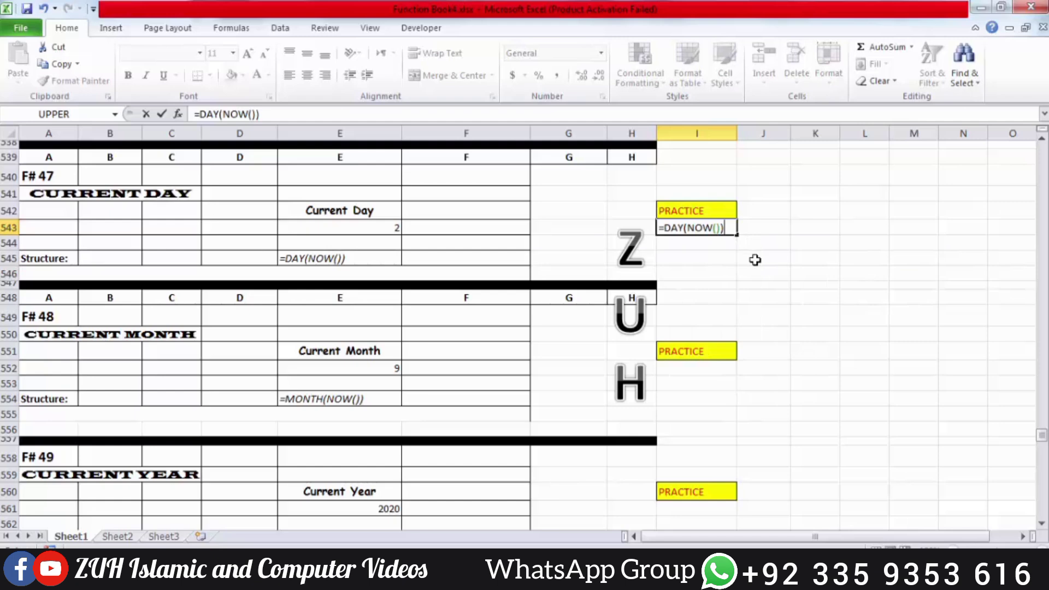
pyautogui.press('Return')
# Enter =MONTH(NOW()) in practice cell I552 of the Current Month example.
pyautogui.scroll(-2, 755, 260)
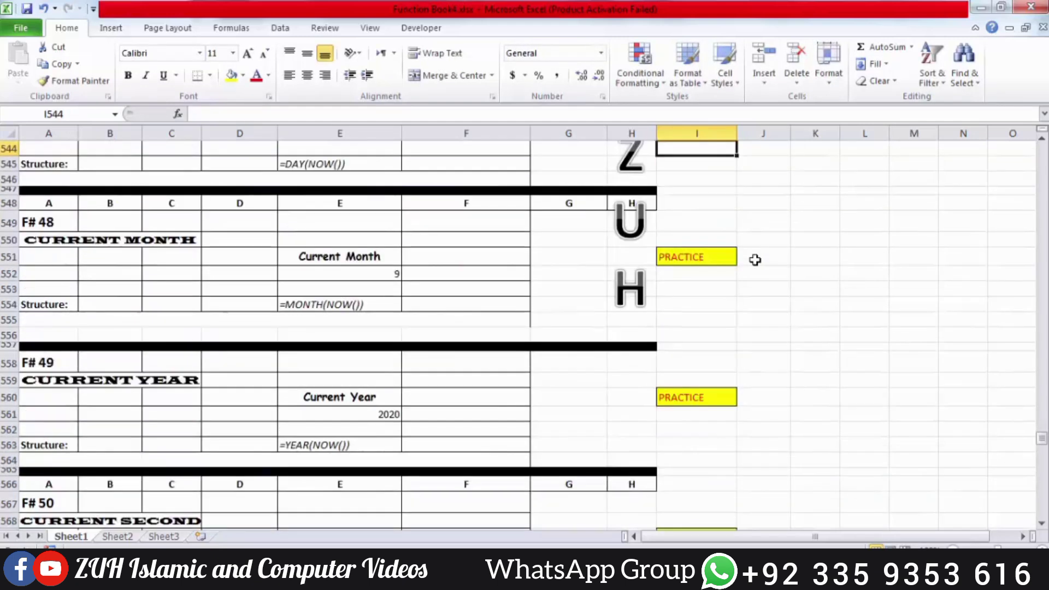
pyautogui.click(704, 273)
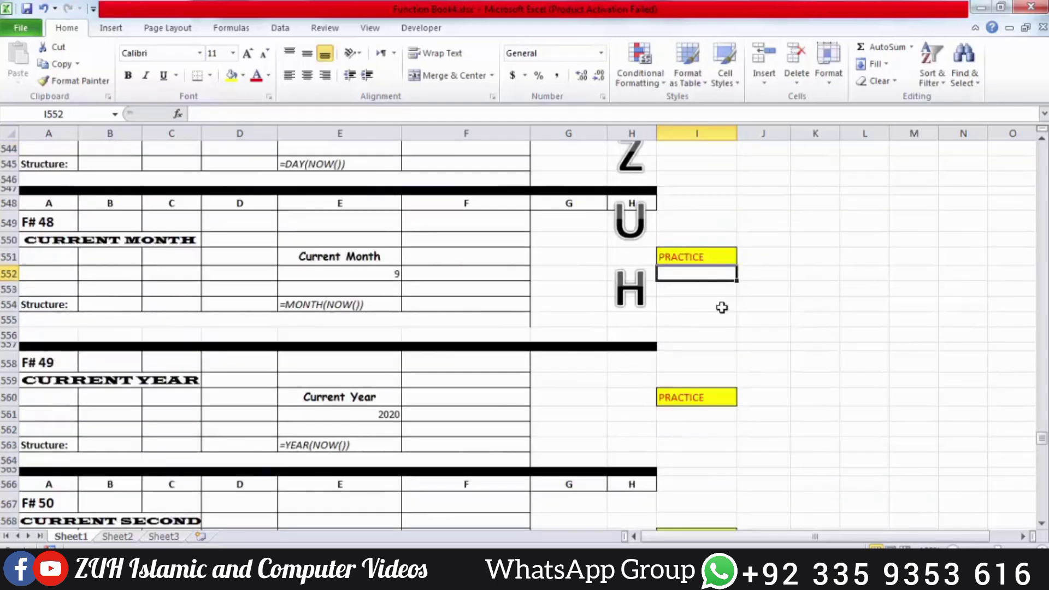
pyautogui.write('=mon')
pyautogui.press('Tab')
pyautogui.write('now')
pyautogui.press('Tab')
pyautogui.write('))')
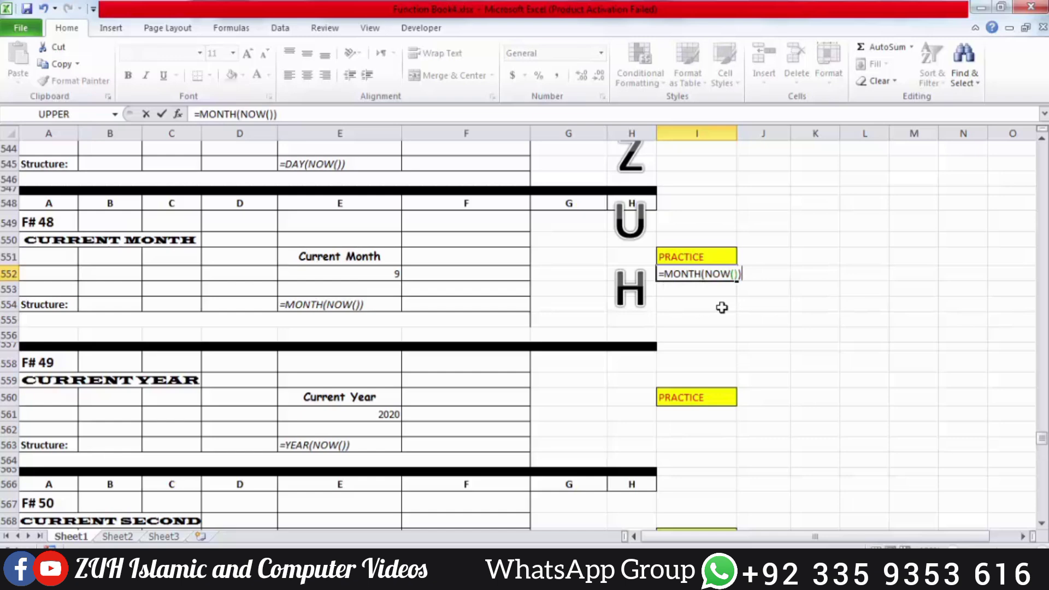
pyautogui.press('Return')
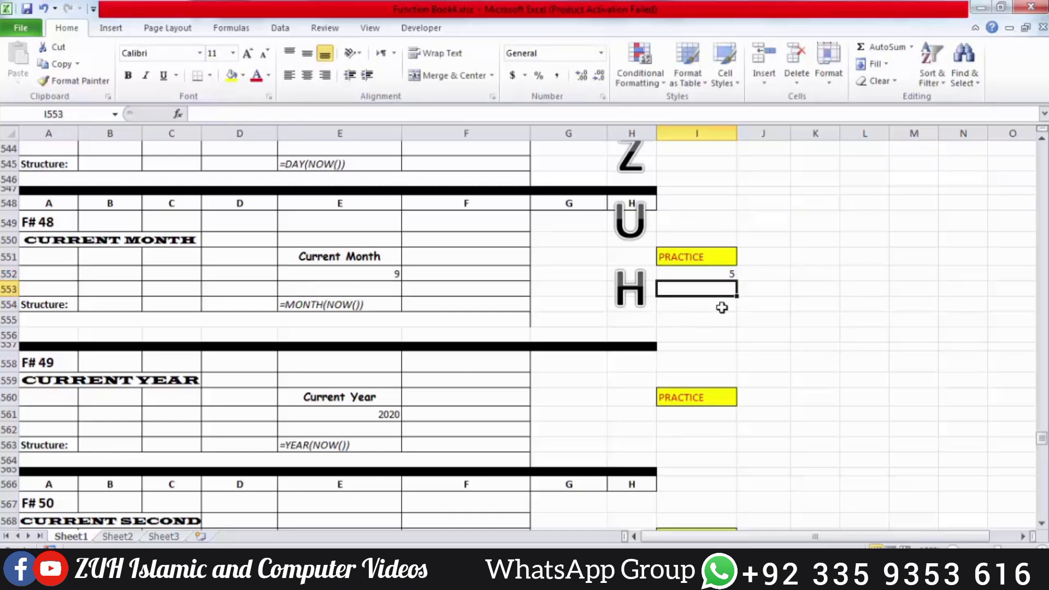
# Enter =YEAR(NOW()) in practice cell I561 of the Current Year example.
pyautogui.scroll(-3, 722, 307)
pyautogui.click(692, 275)
pyautogui.write('=')
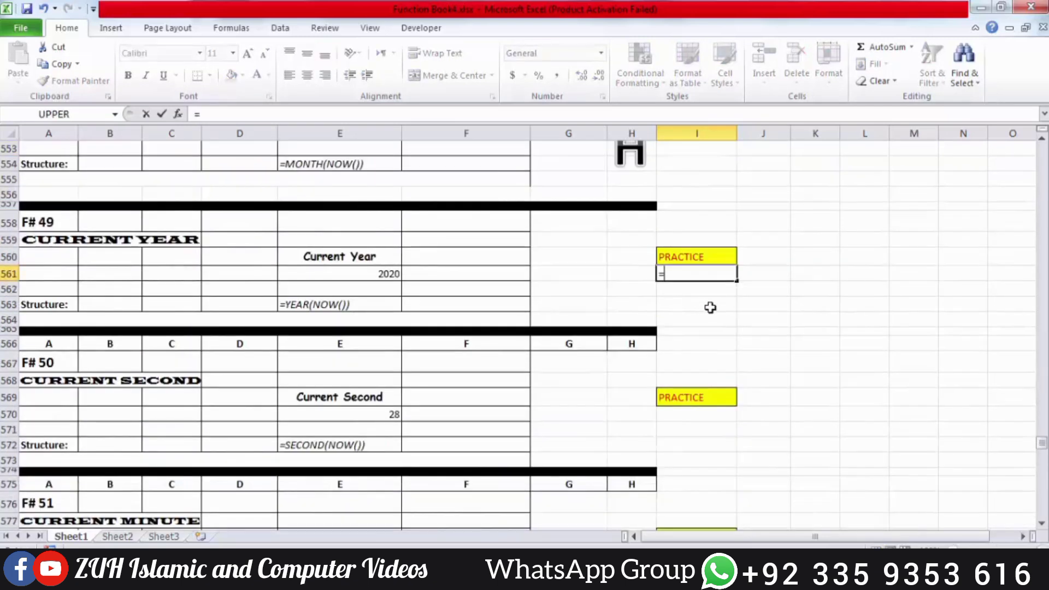
pyautogui.write('year')
pyautogui.press('Tab')
pyautogui.write('now')
pyautogui.press('Tab')
pyautogui.write(')')
pyautogui.press('Return')
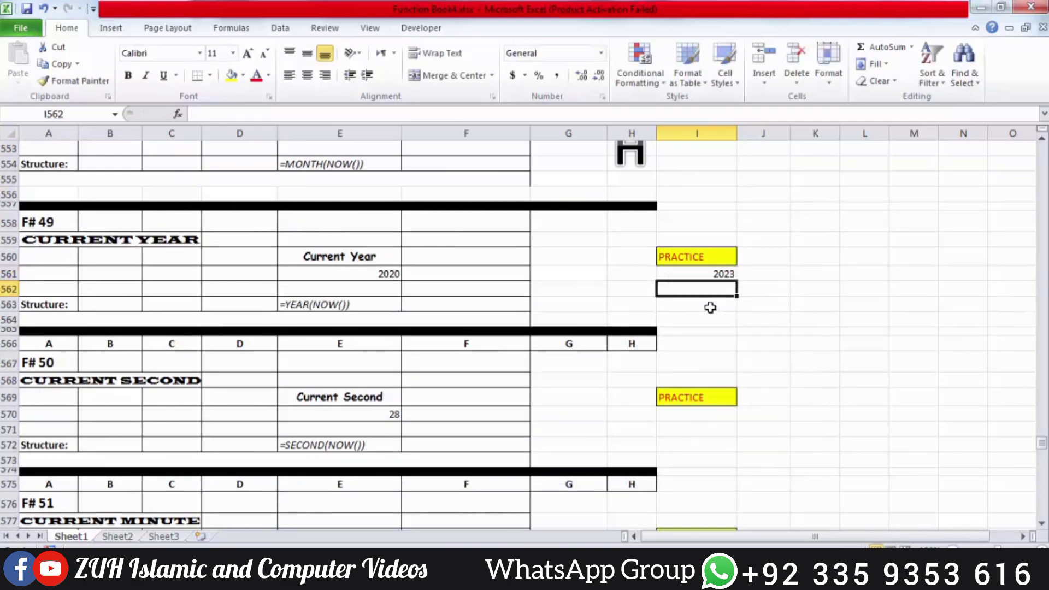
# Enter =SECOND(NOW()) in practice cell I570 of the Current Second example.
pyautogui.scroll(-3, 710, 308)
pyautogui.click(697, 275)
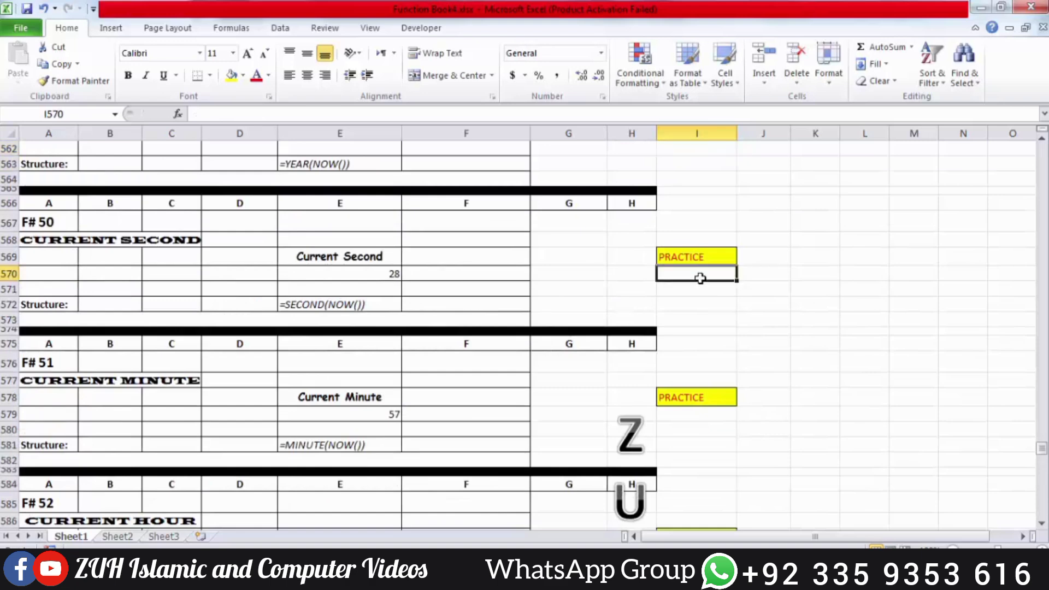
pyautogui.write('=')
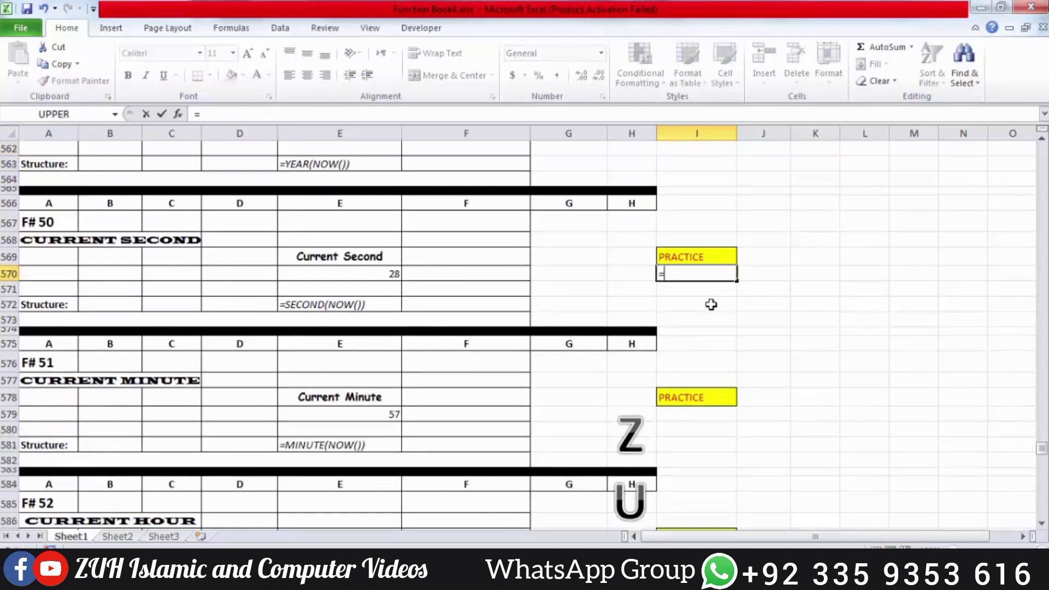
pyautogui.write('sec')
pyautogui.press('Tab')
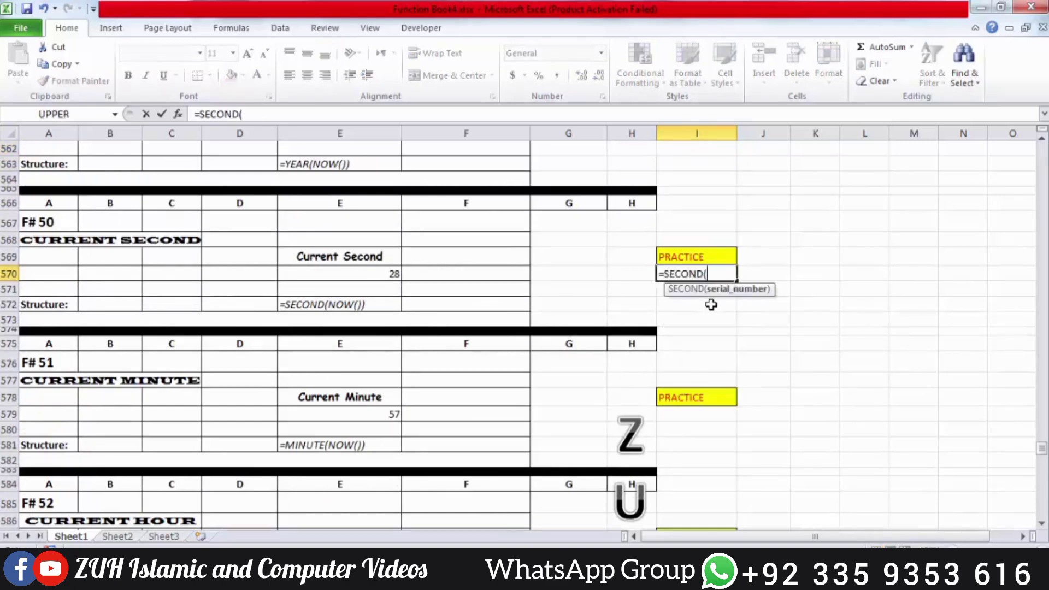
pyautogui.write('now')
pyautogui.press('Tab')
pyautogui.write('))')
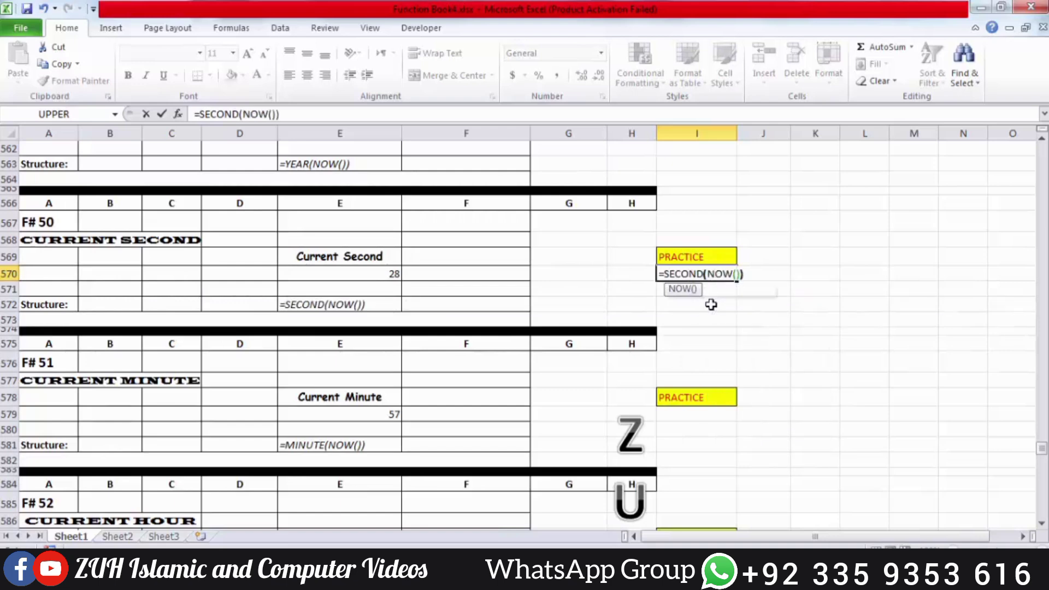
pyautogui.press('Return')
# Enter =MINUTE(NOW()) in practice cell I579 of the Current Minute example.
pyautogui.scroll(-2, 710, 304)
pyautogui.click(698, 323)
pyautogui.write('=')
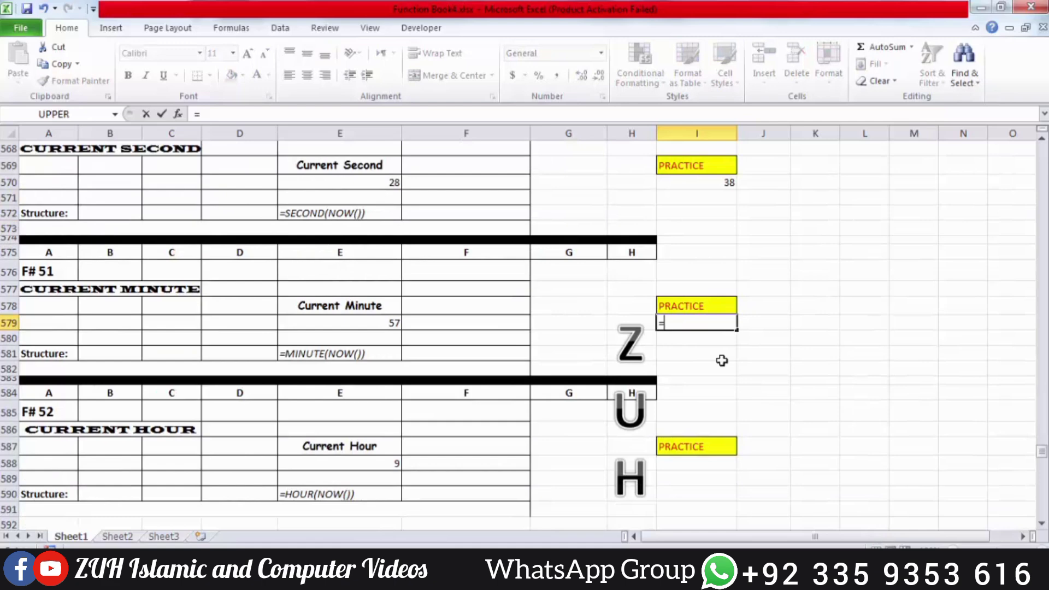
pyautogui.write('min')
pyautogui.press('Tab')
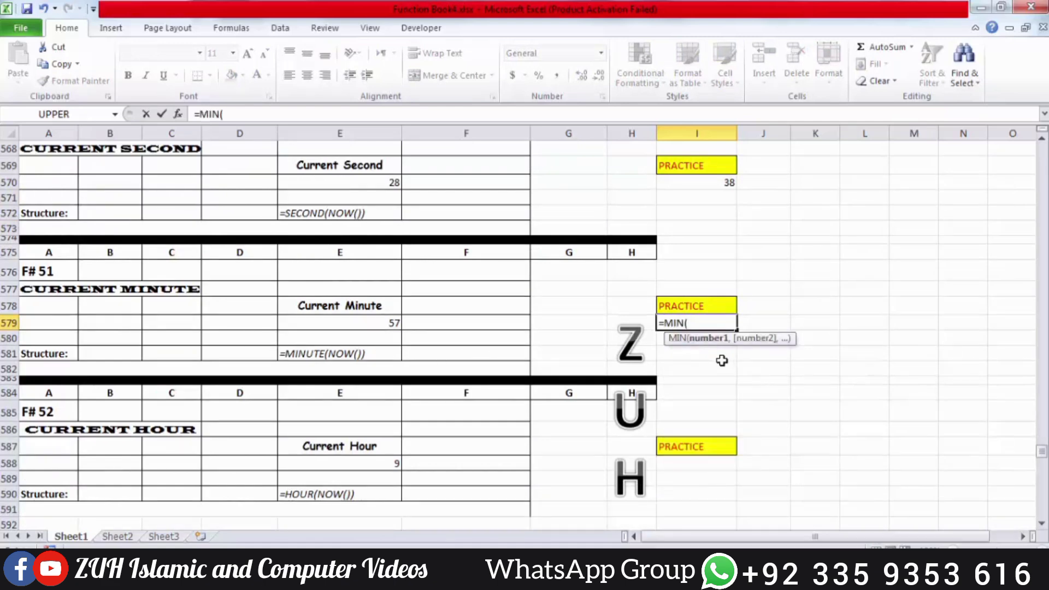
pyautogui.press('BackSpace')
pyautogui.write('ute(now())')
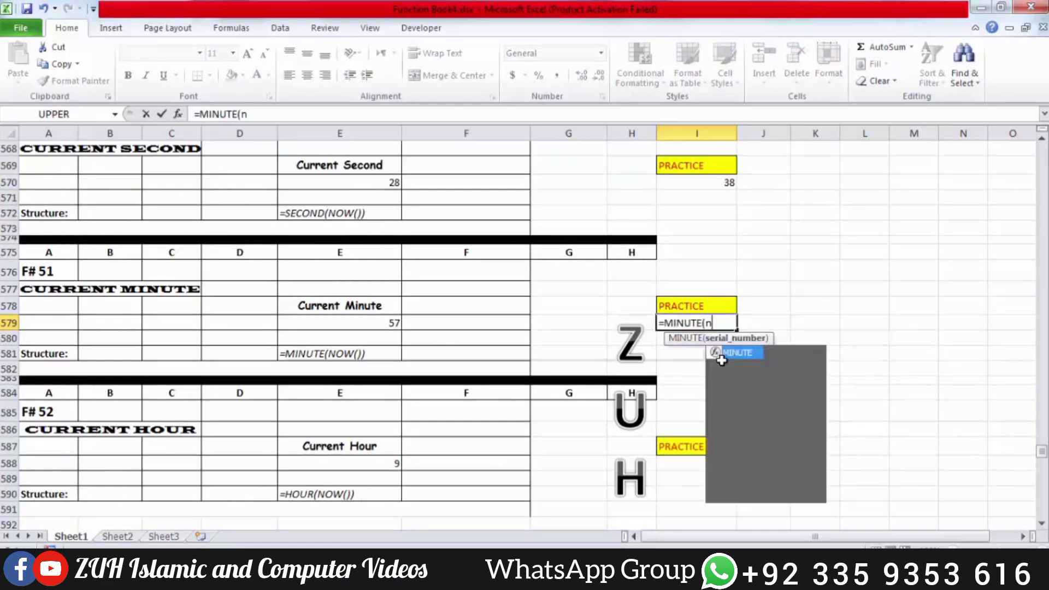
pyautogui.press('Return')
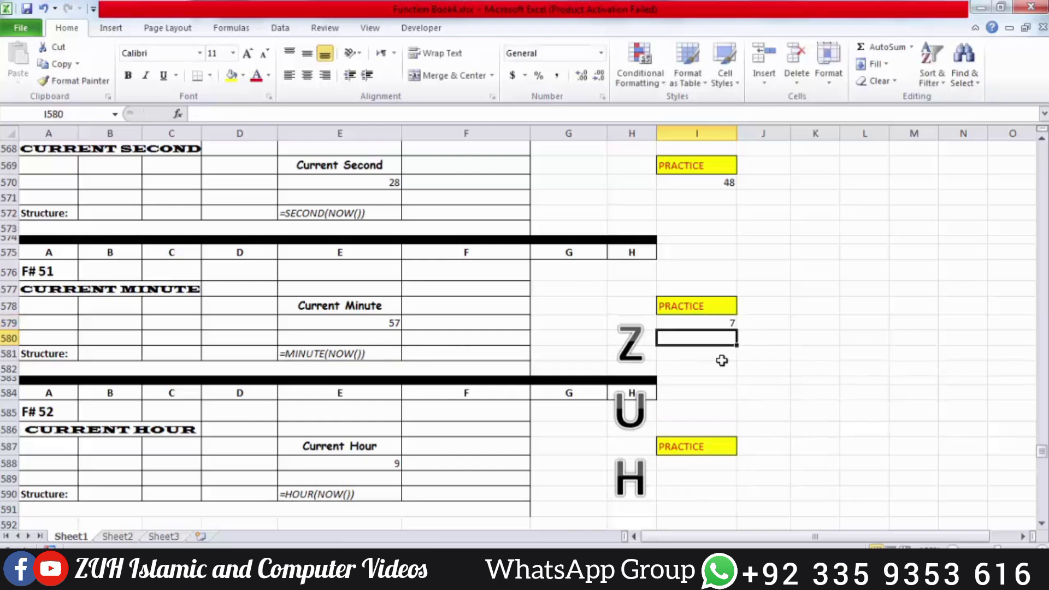
# Enter =HOUR(NOW()) in practice cell I588 of the Current Hour example.
pyautogui.scroll(-3, 722, 360)
pyautogui.click(690, 328)
pyautogui.write('=')
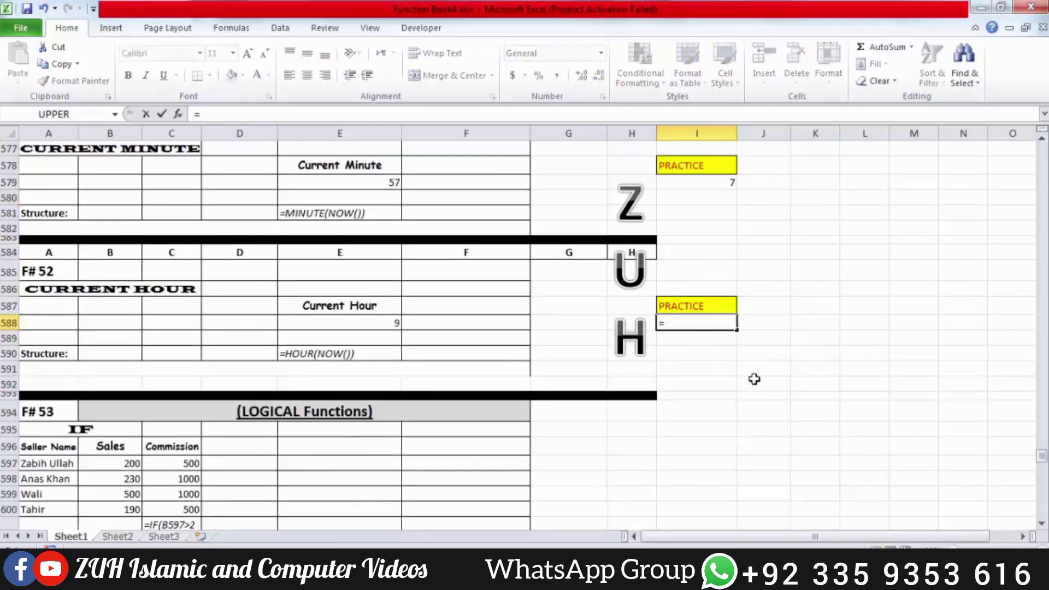
pyautogui.write('ho')
pyautogui.press('Tab')
pyautogui.write('now')
pyautogui.press('Tab')
pyautogui.write('))')
pyautogui.press('Up')
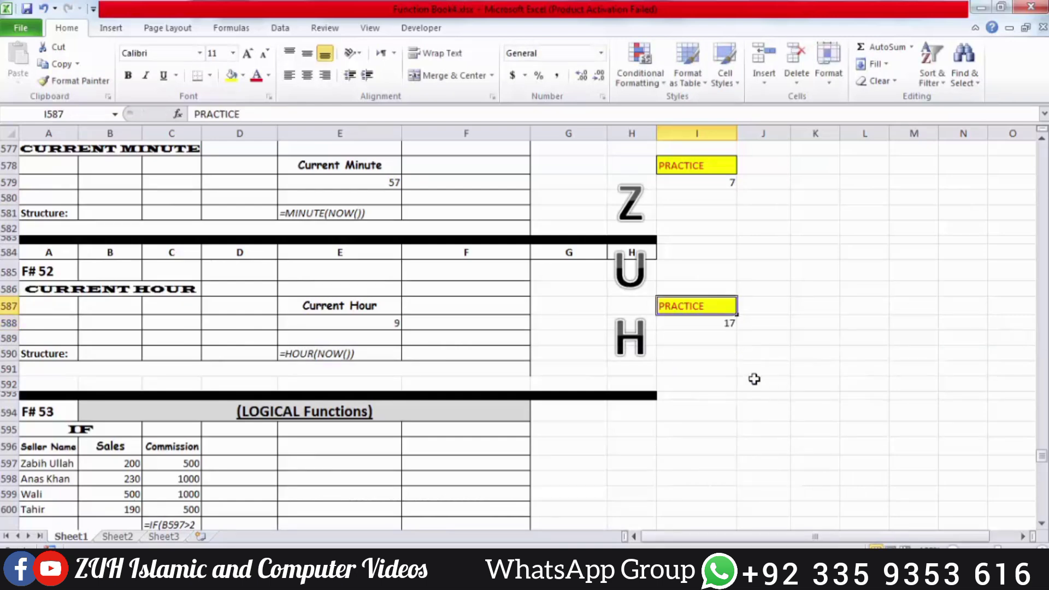
# Recalculate the current second, minute and hour practice formulas by repeatedly clearing the empty cell K575.
pyautogui.scroll(2, 754, 371)
pyautogui.click(785, 258)
pyautogui.scroll(1, 792, 254)
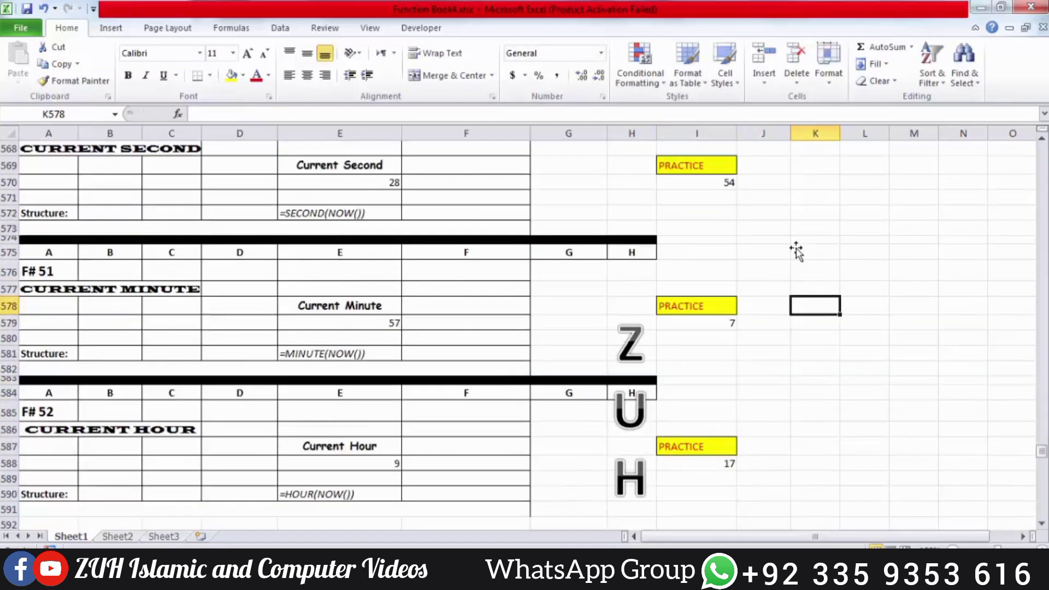
pyautogui.click(818, 250)
pyautogui.press('Delete')
pyautogui.press('Delete')
pyautogui.press('Delete')
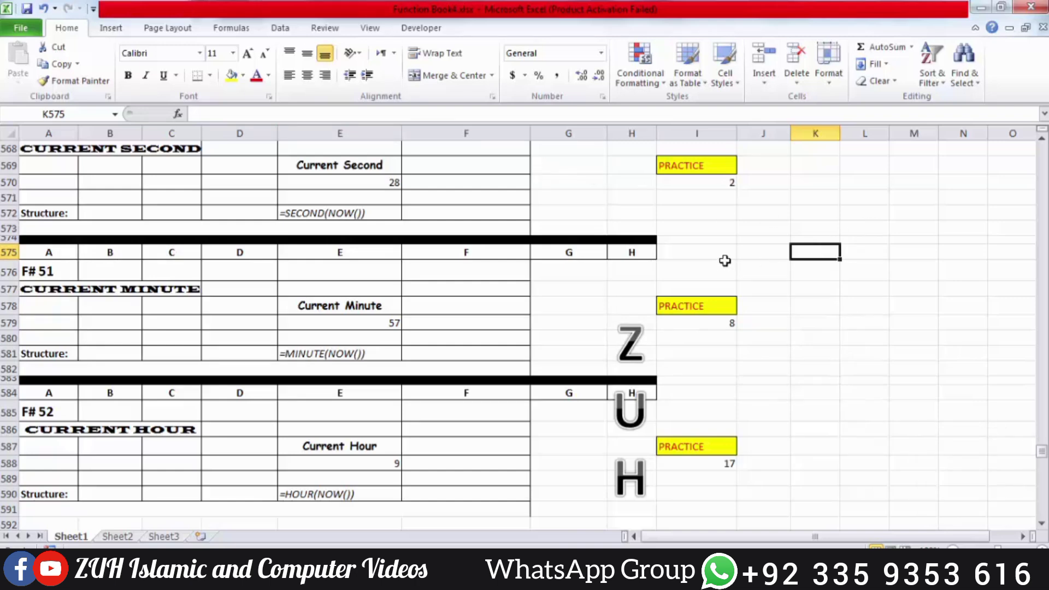
# Review the completed practice examples from Current Minute back up to WORKDAY.INTL.
pyautogui.click(771, 265)
pyautogui.scroll(11, 770, 265)
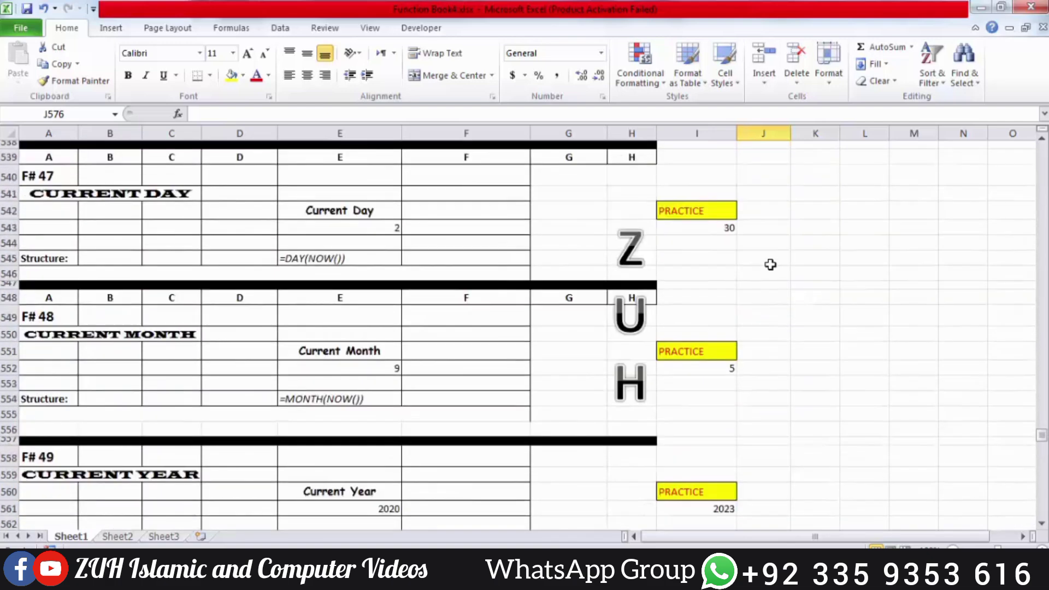
pyautogui.scroll(5, 770, 265)
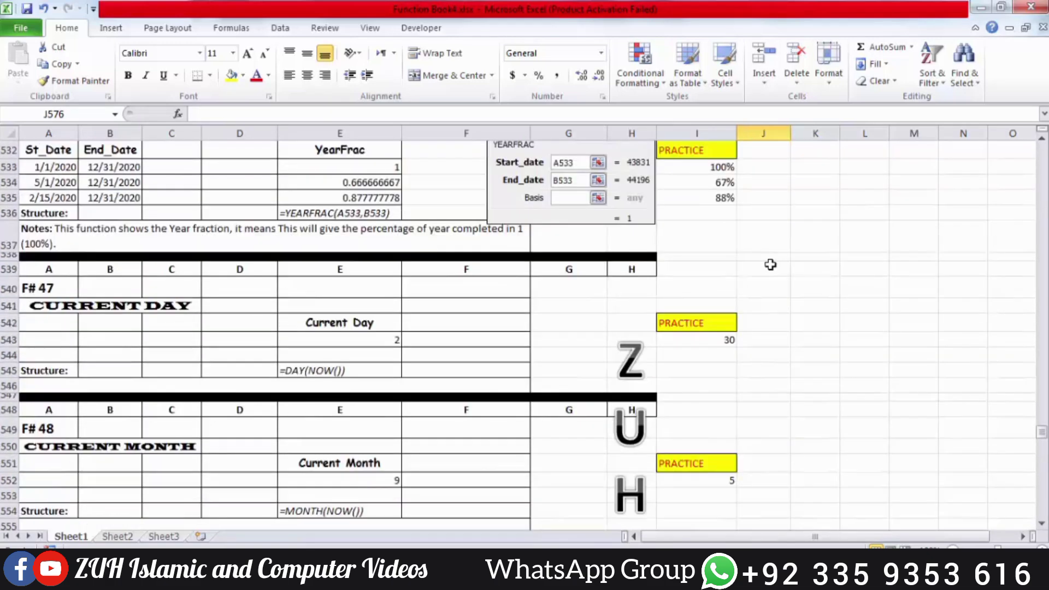
pyautogui.scroll(1, 770, 265)
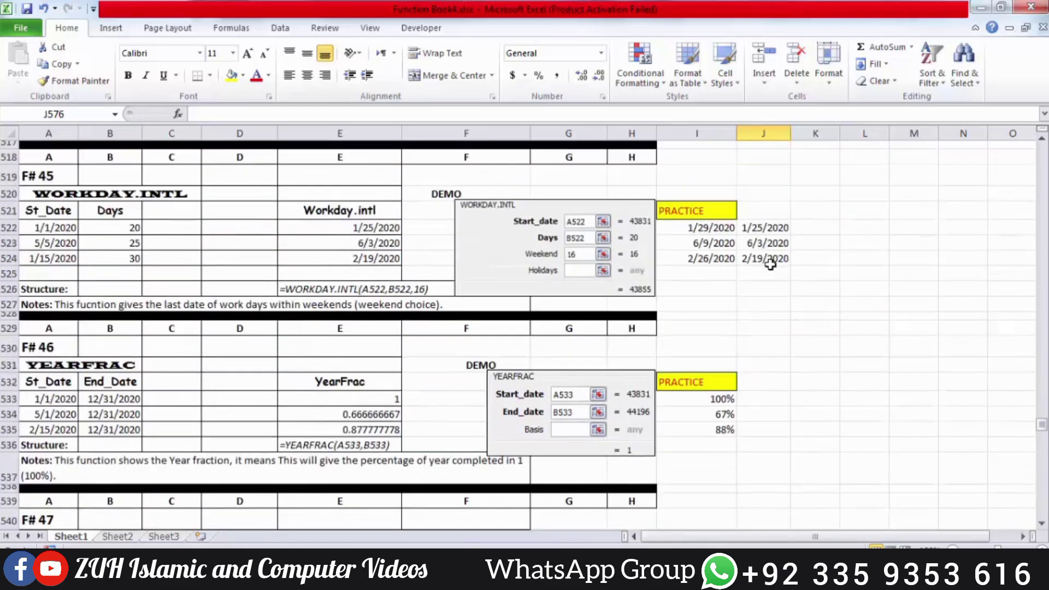
pyautogui.click(774, 286)
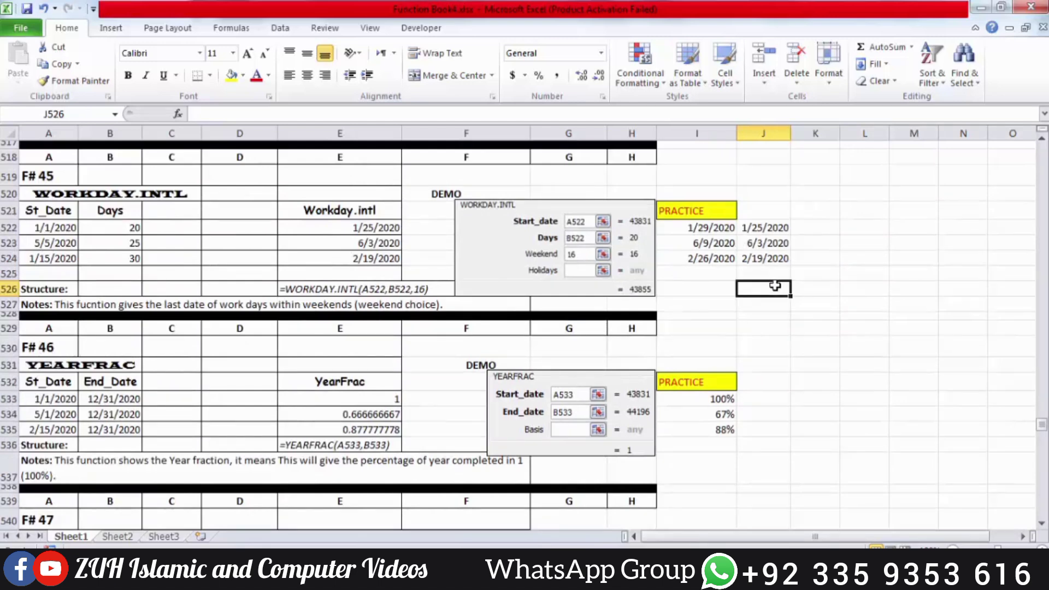